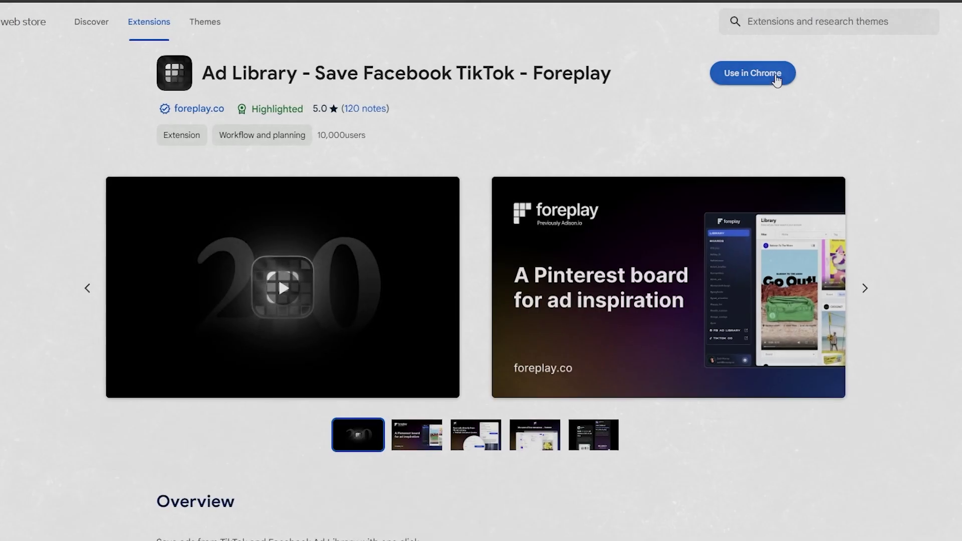
Step: Add the Ad Library - Save Facebook TikTok - Foreplay extension to Chrome
click(747, 74)
click(516, 112)
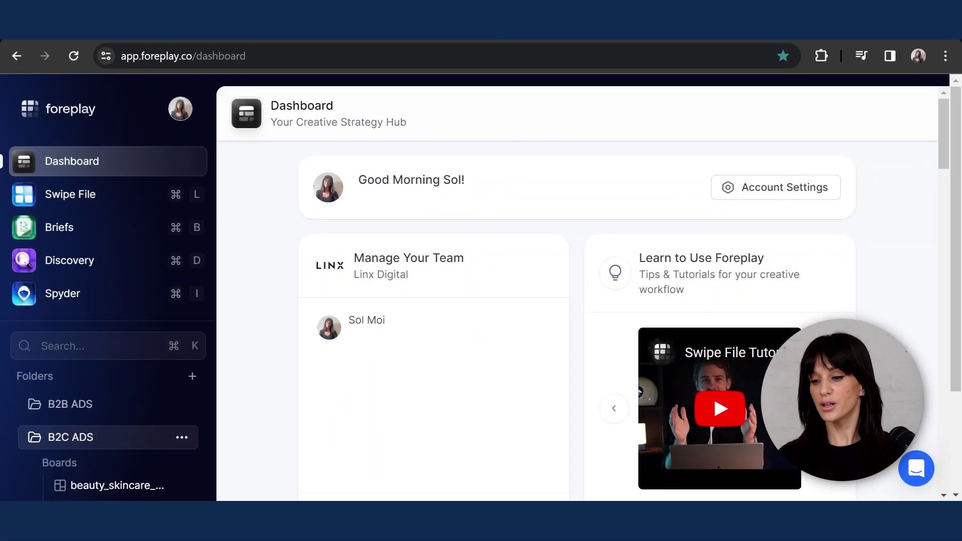
Step: View the ad libraries and platforms offered by the Foreplay browser extension, and close its list
click(822, 58)
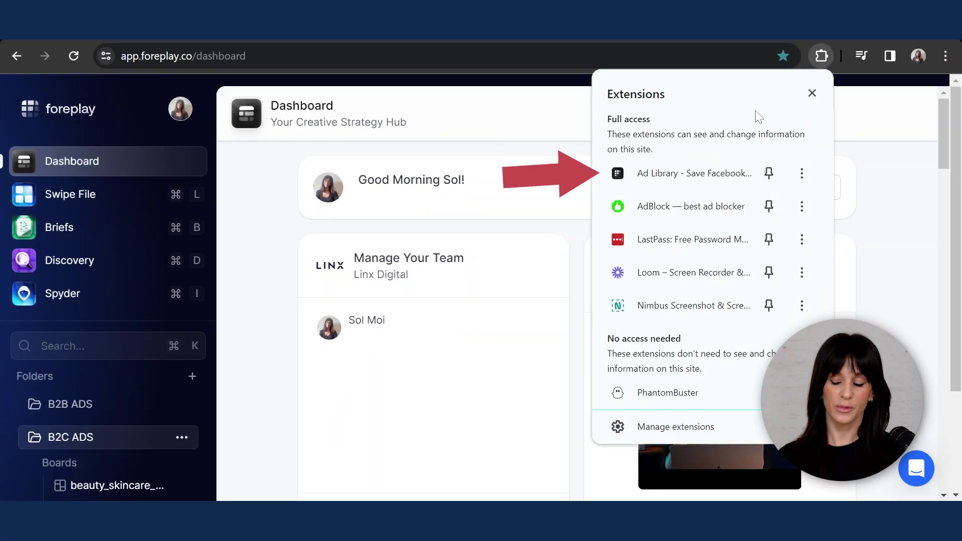
click(695, 174)
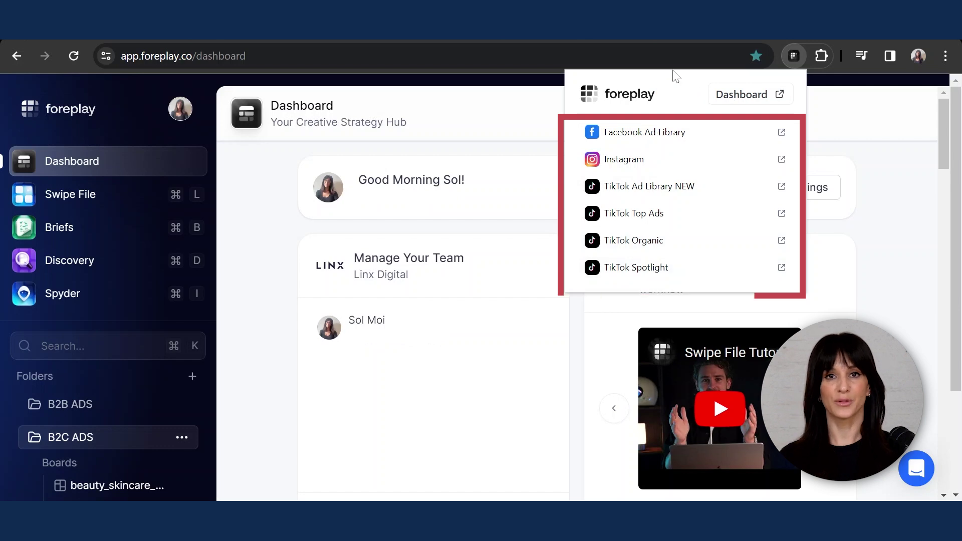
click(351, 94)
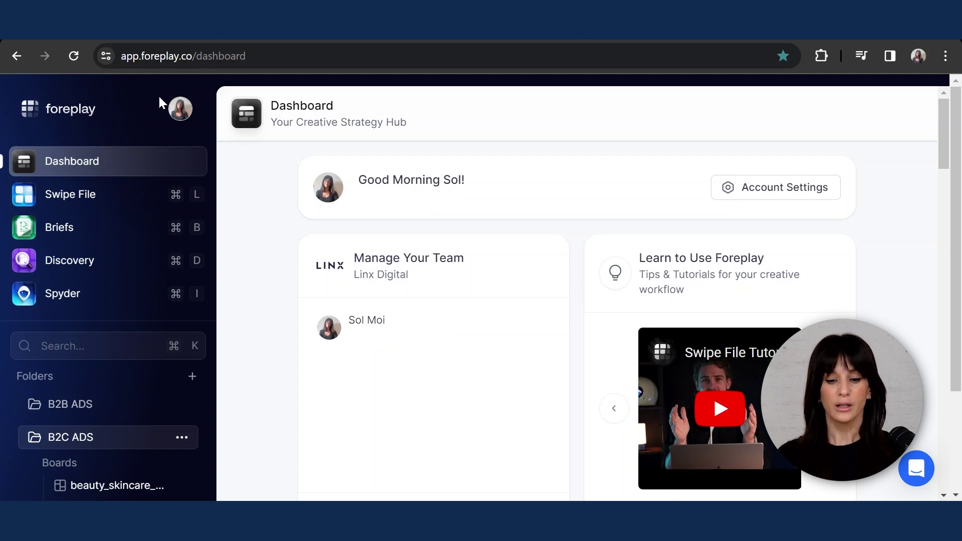
Step: Create a folder named ECOMMERCE ADS in the Swipe File
click(97, 200)
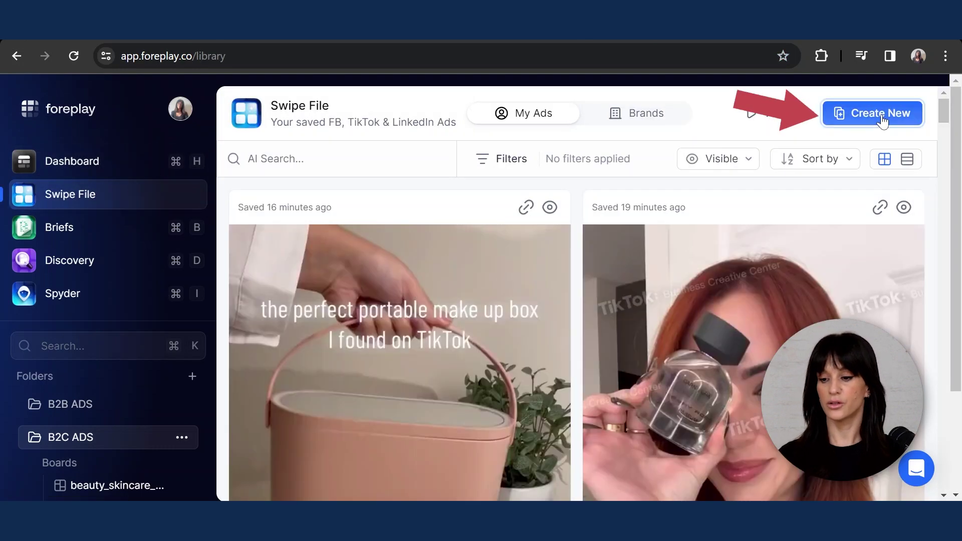
click(882, 119)
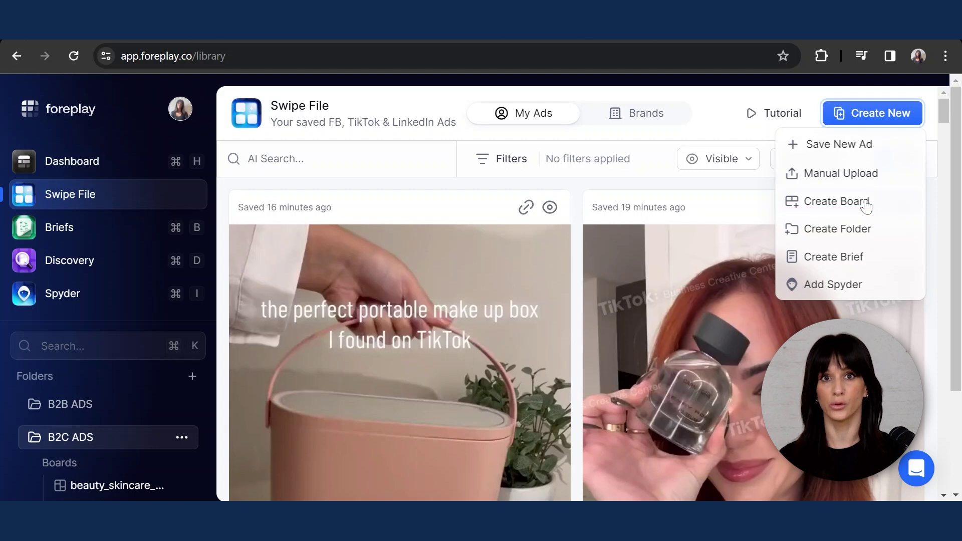
click(845, 231)
click(432, 297)
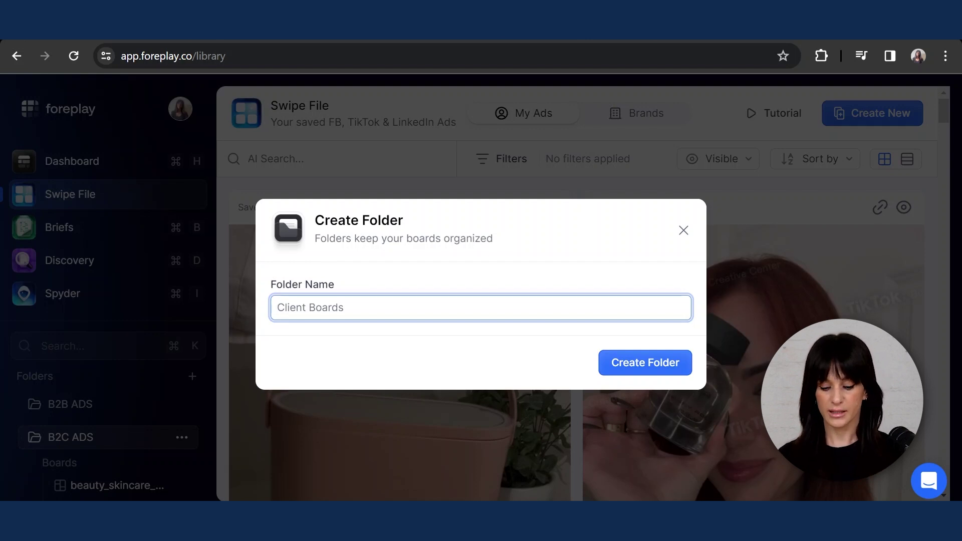
text(ECOMMERCE ADS)
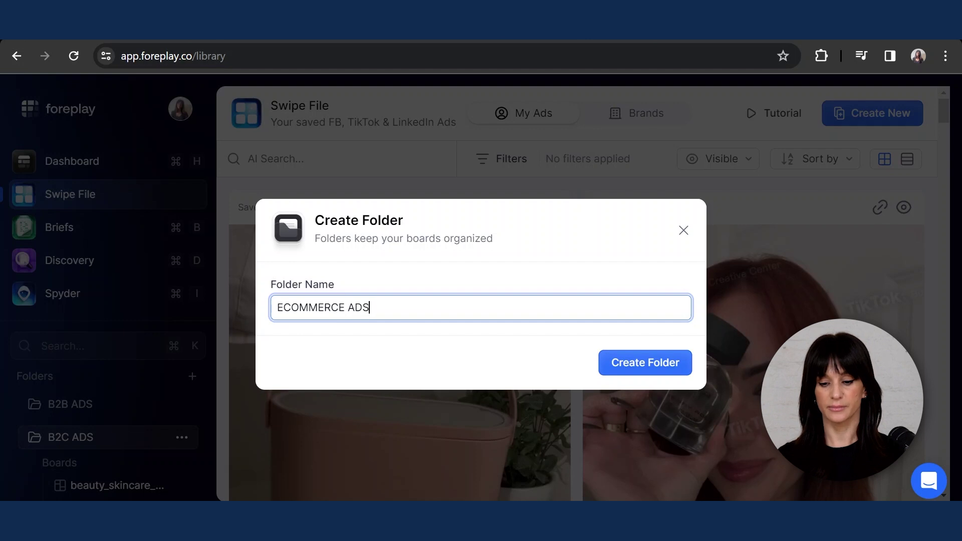
click(626, 371)
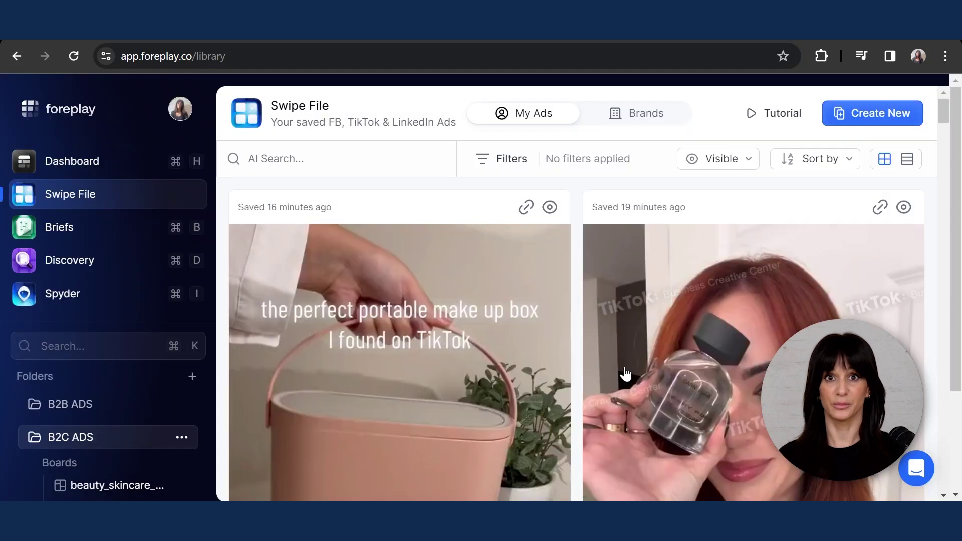
Step: Create a board named AMAZON located in the ECOMMERCE ADS folder
click(865, 121)
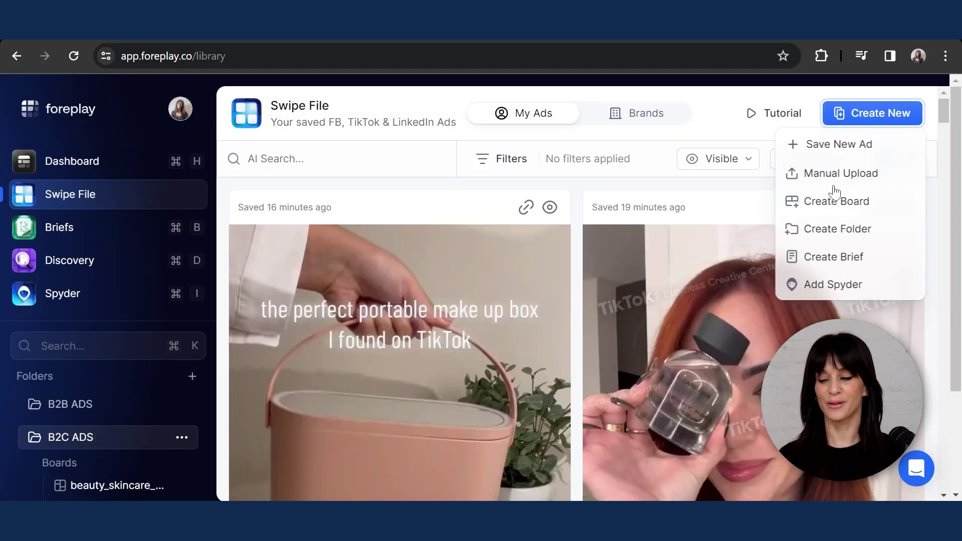
click(824, 203)
click(301, 246)
text(AMAZON)
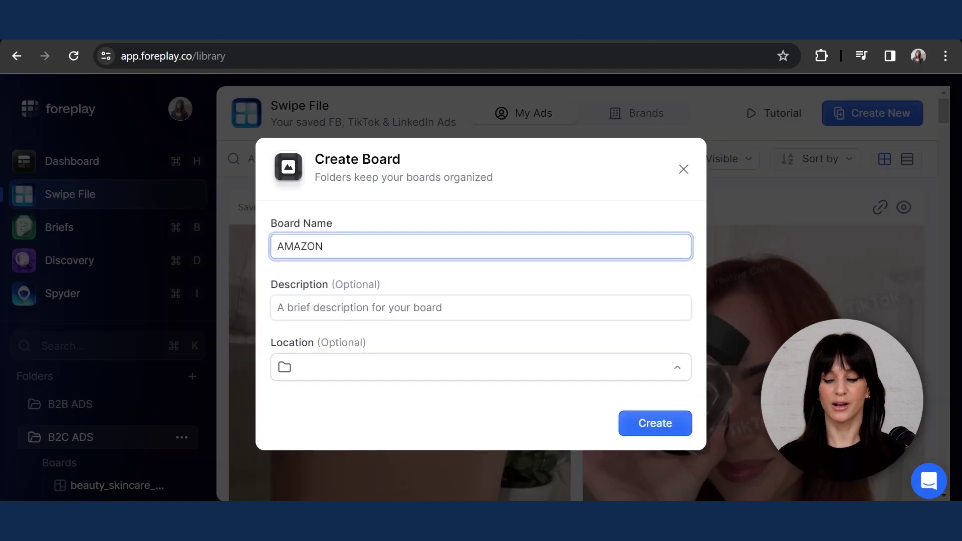
click(428, 369)
scroll(674, 456, down, 3)
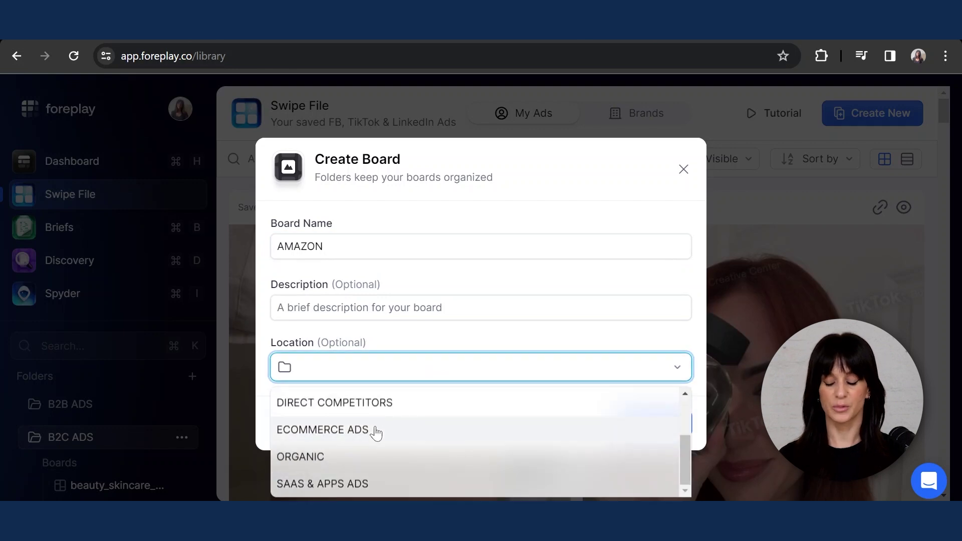
click(376, 432)
click(656, 424)
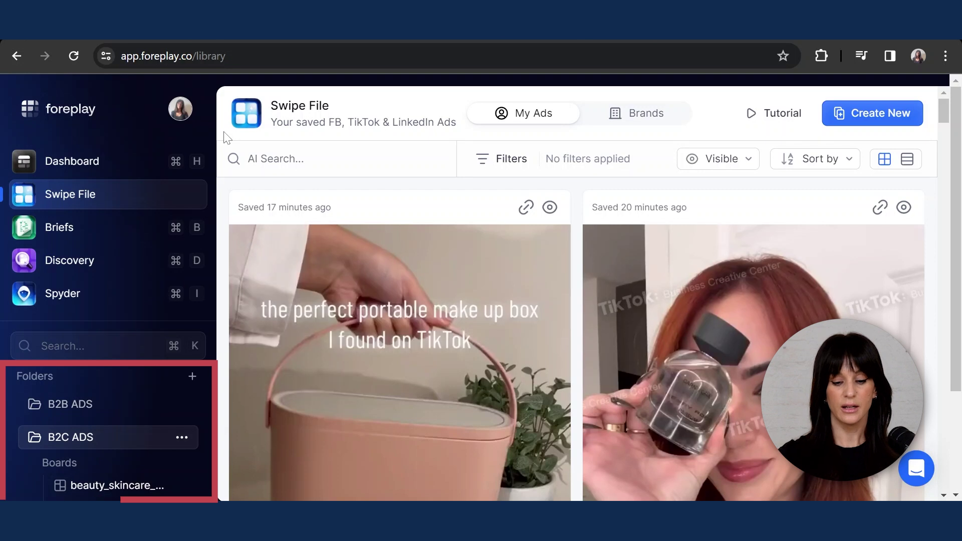
Step: Collapse the B2C ADS folder and delete the ECOMMERCE ADS folder
scroll(105, 342, down, 1)
scroll(105, 342, up, 1)
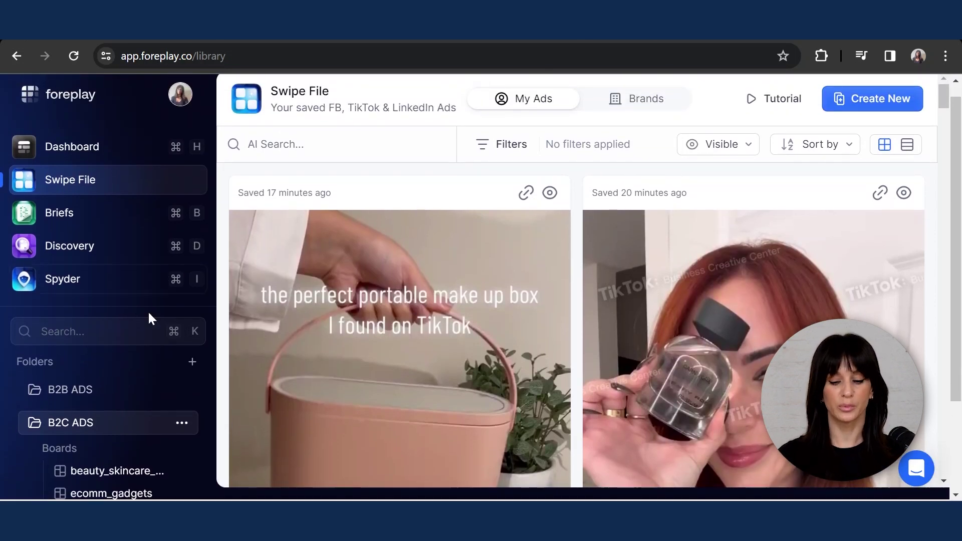
click(165, 422)
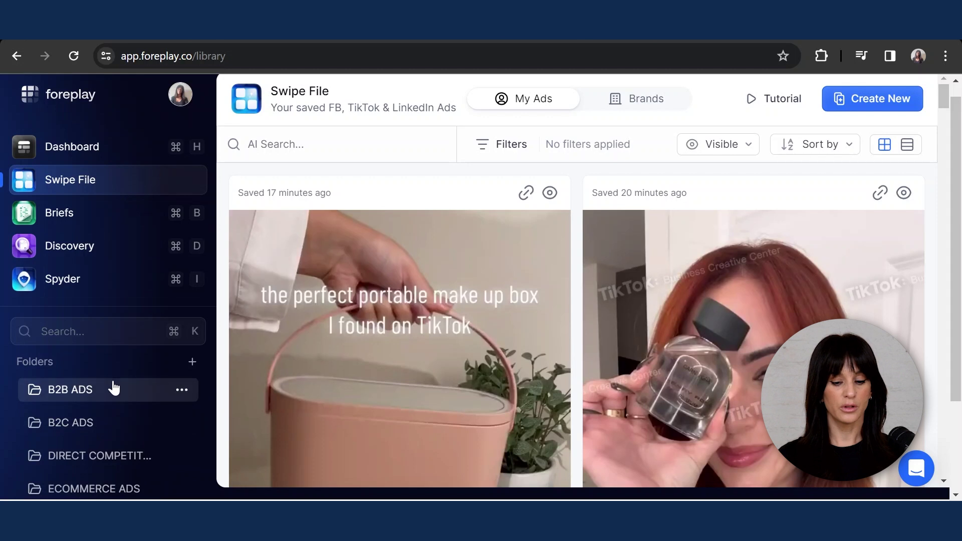
scroll(108, 430, down, 2)
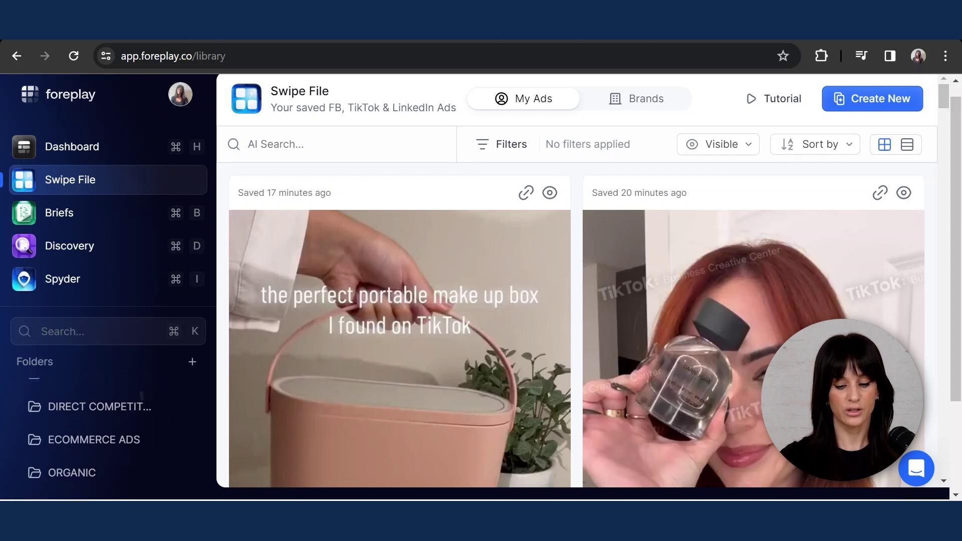
scroll(108, 431, down, 1)
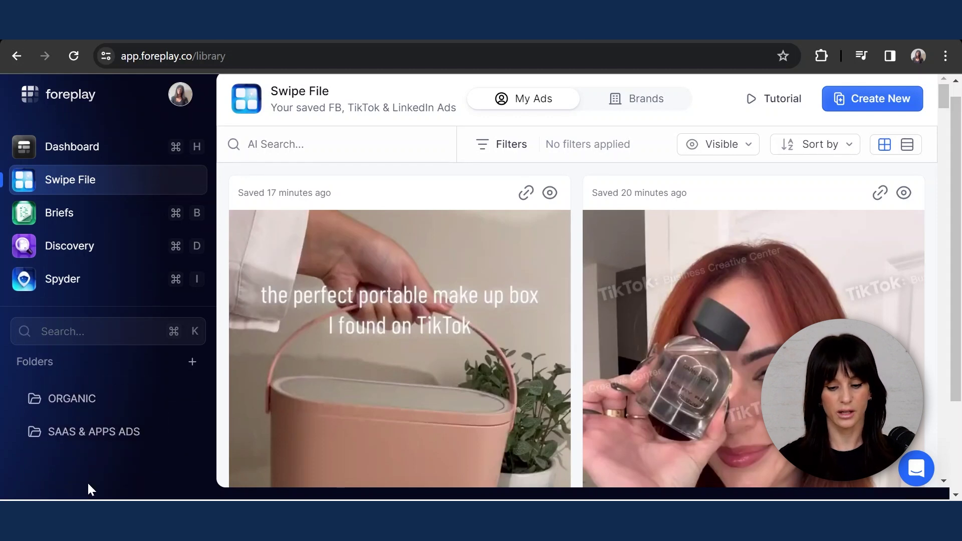
mouse_move(183, 399)
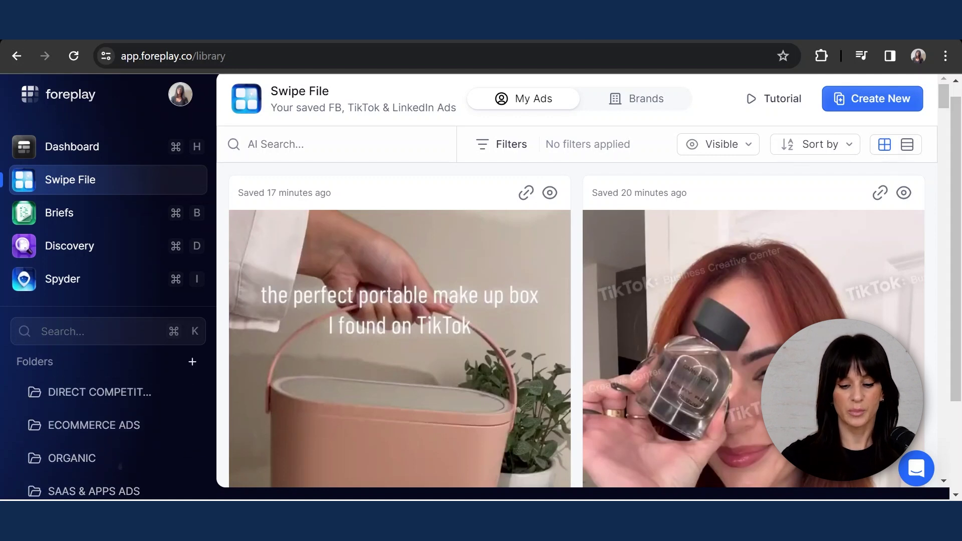
mouse_move(188, 433)
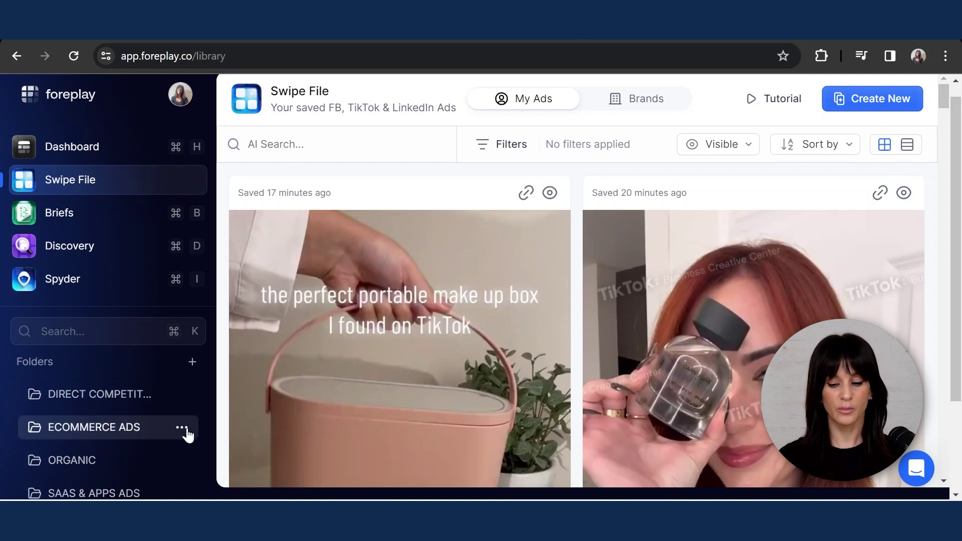
click(184, 431)
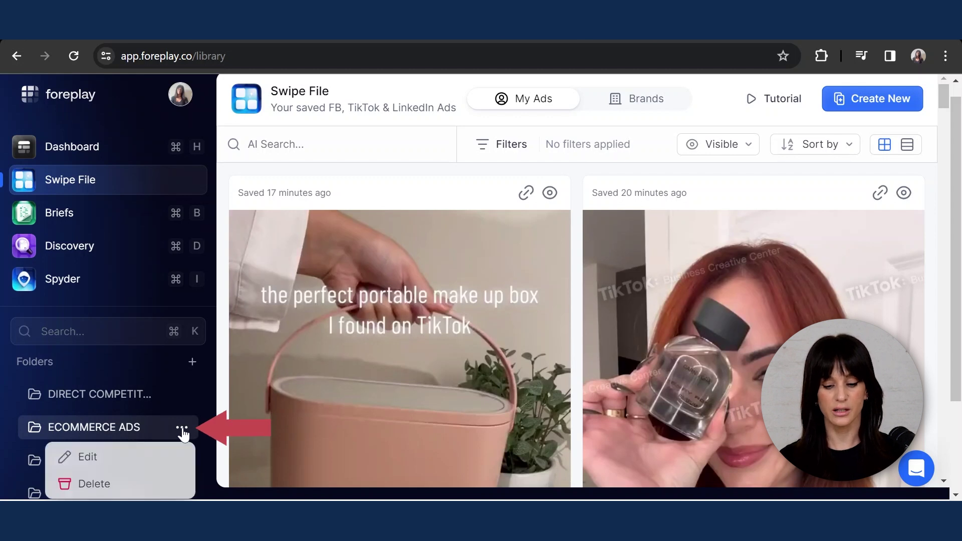
click(94, 484)
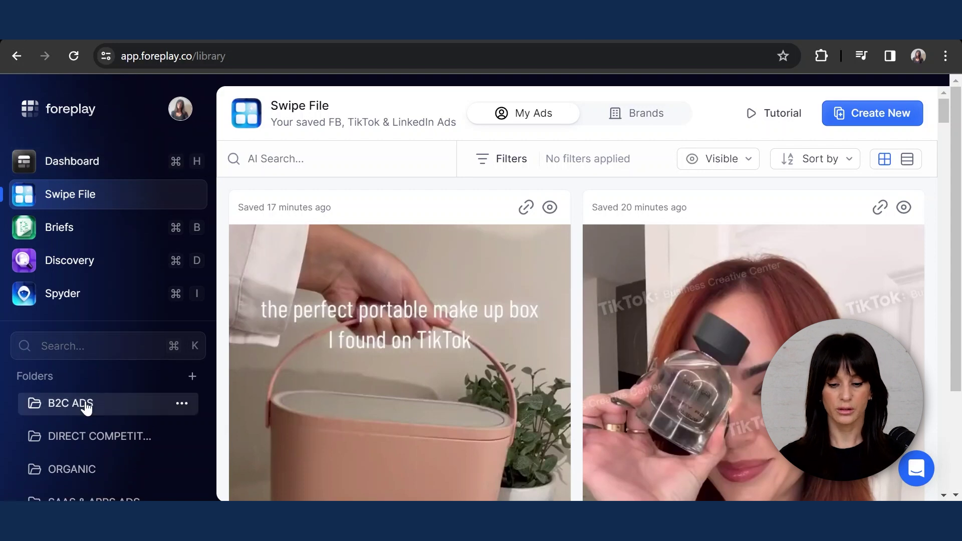
Step: Expand the B2C ADS folder, view the options available for its beauty_skincare board, and go to Discovery
click(112, 410)
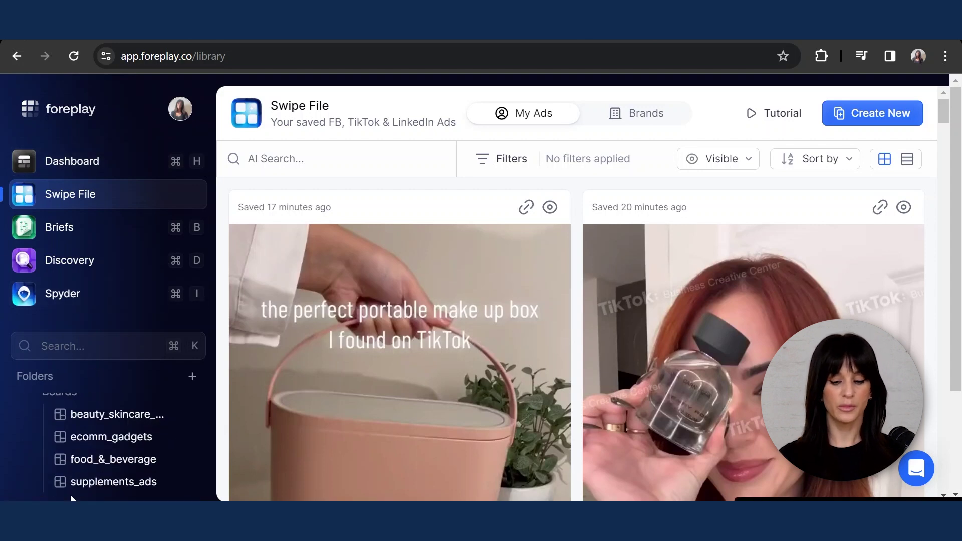
click(189, 415)
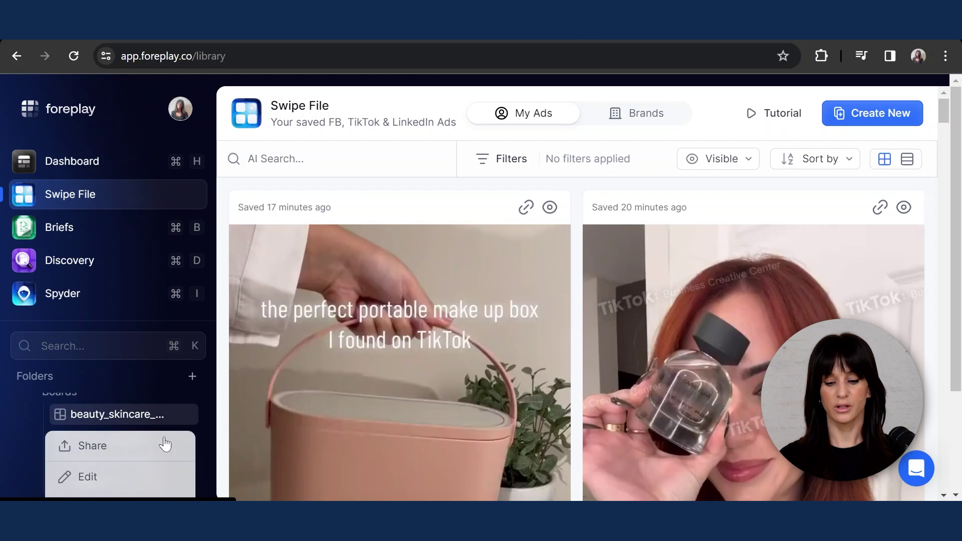
scroll(165, 444, down, 1)
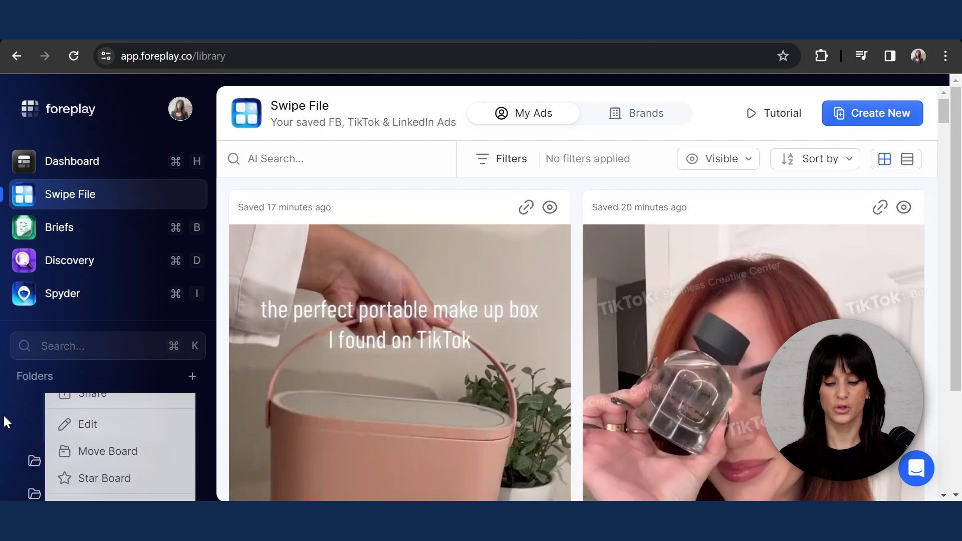
scroll(108, 446, up, 2)
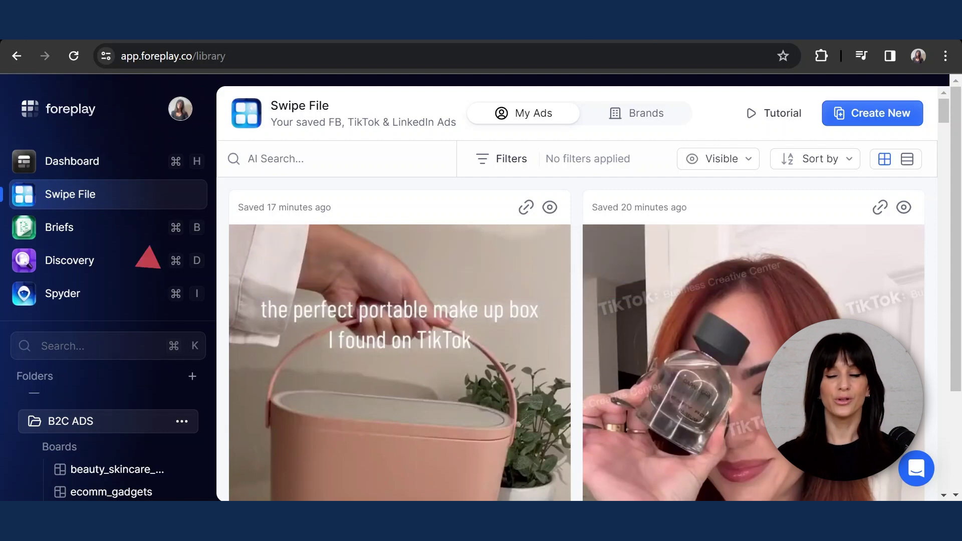
click(44, 272)
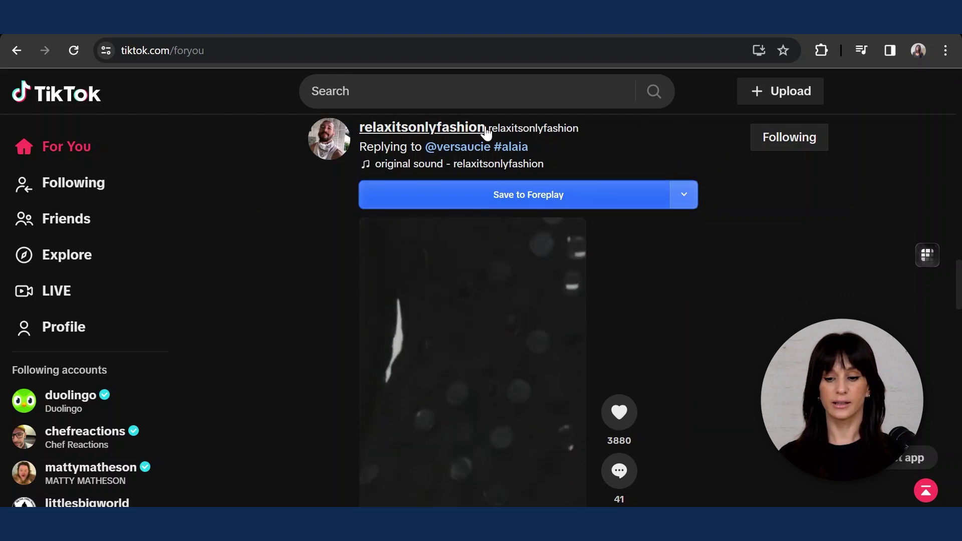
Step: On TikTok, save the fashion video in the For You feed to Foreplay's reaction_videos board in the ORGANIC folder
click(684, 196)
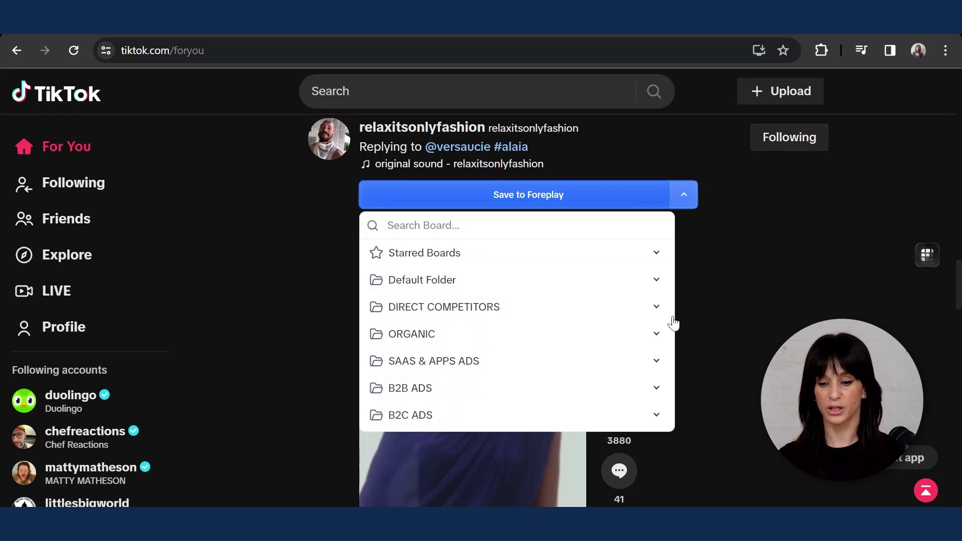
click(657, 337)
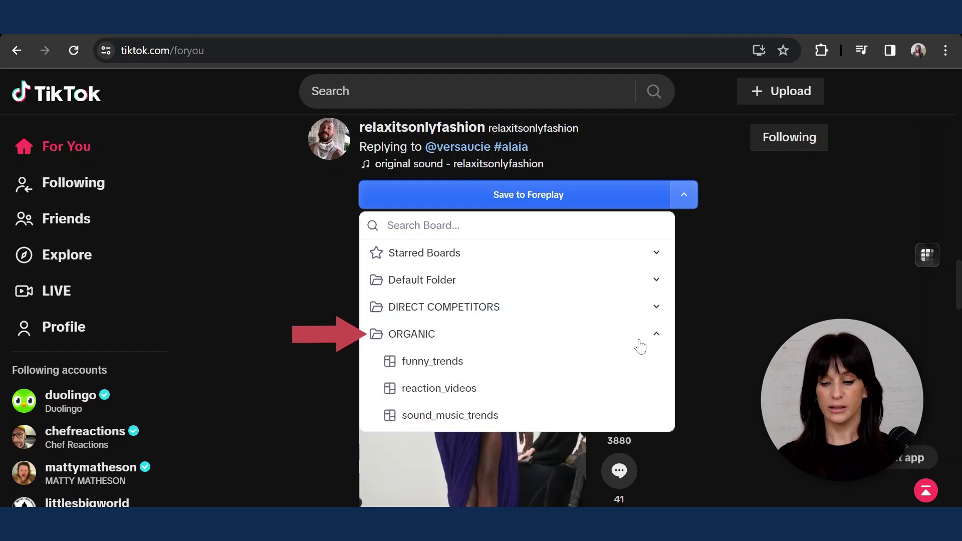
click(464, 393)
click(541, 200)
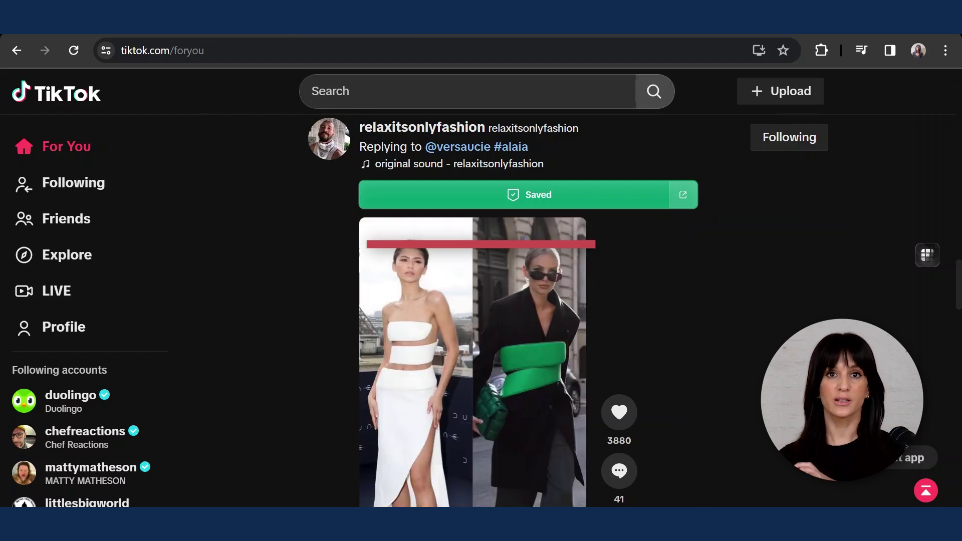
Step: Search TikTok for mikaylanogueira and open the video answering the question about Charlotte Tilbury's empty lipstick box
click(451, 90)
text(MIK)
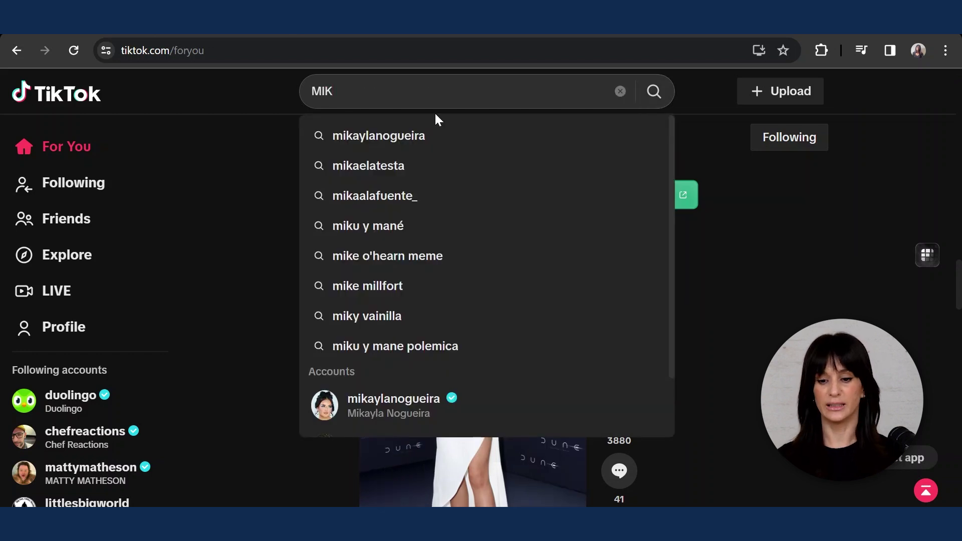
click(444, 133)
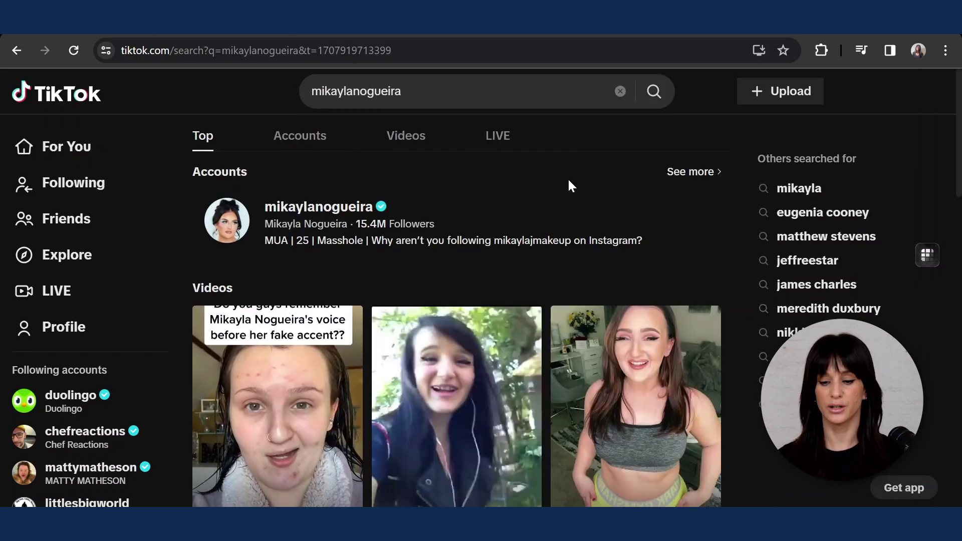
scroll(572, 178, down, 3)
scroll(572, 178, down, 10)
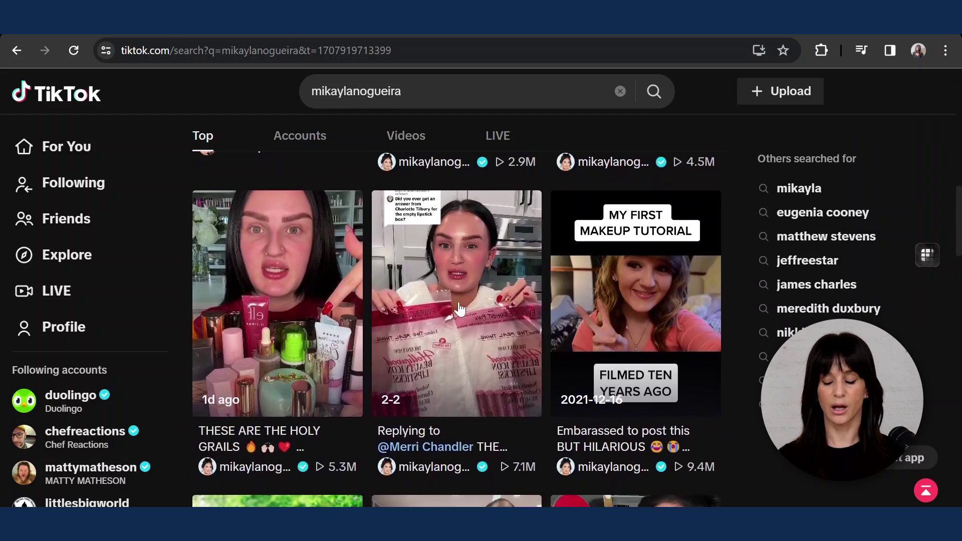
click(493, 256)
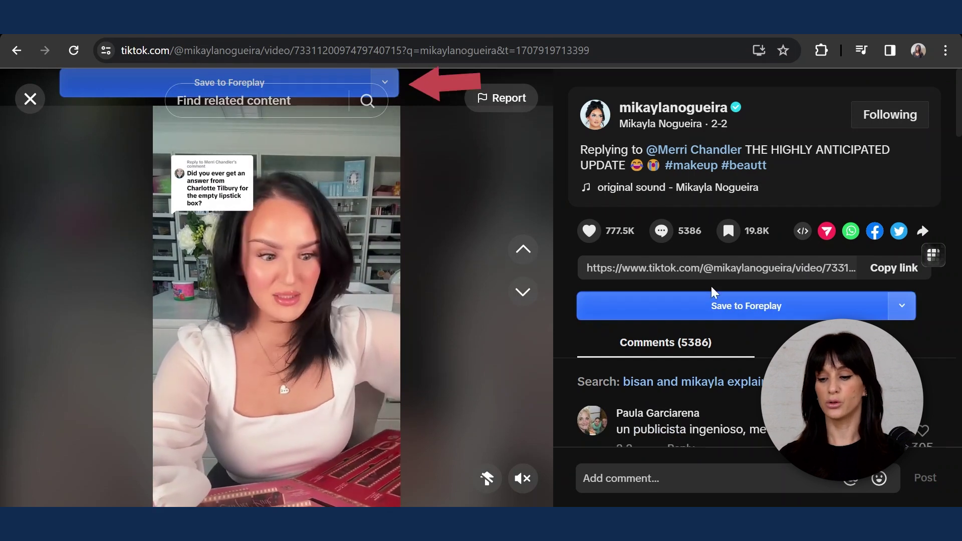
Step: Save the Charlotte Tilbury lipstick box video to Foreplay's unboxing board in the ORGANIC folder
click(902, 308)
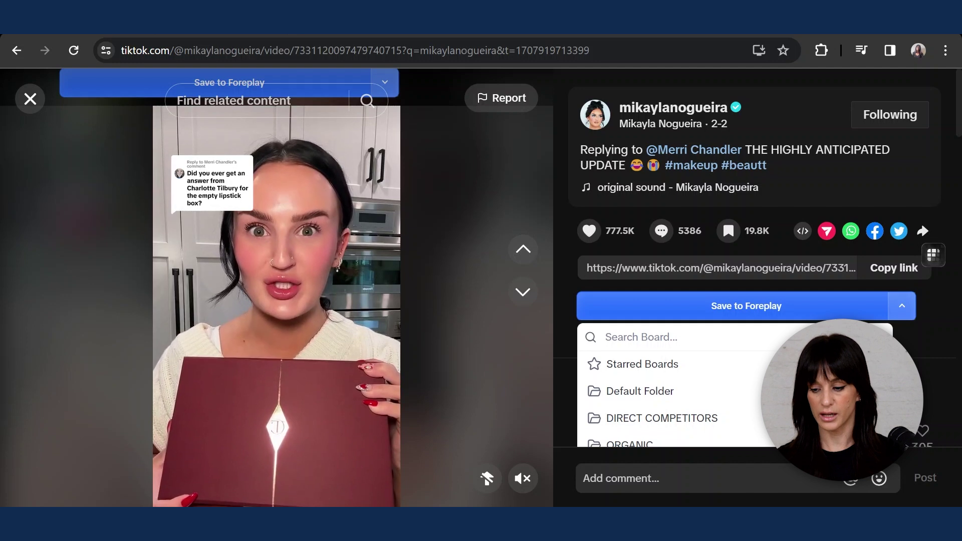
scroll(903, 310, down, 2)
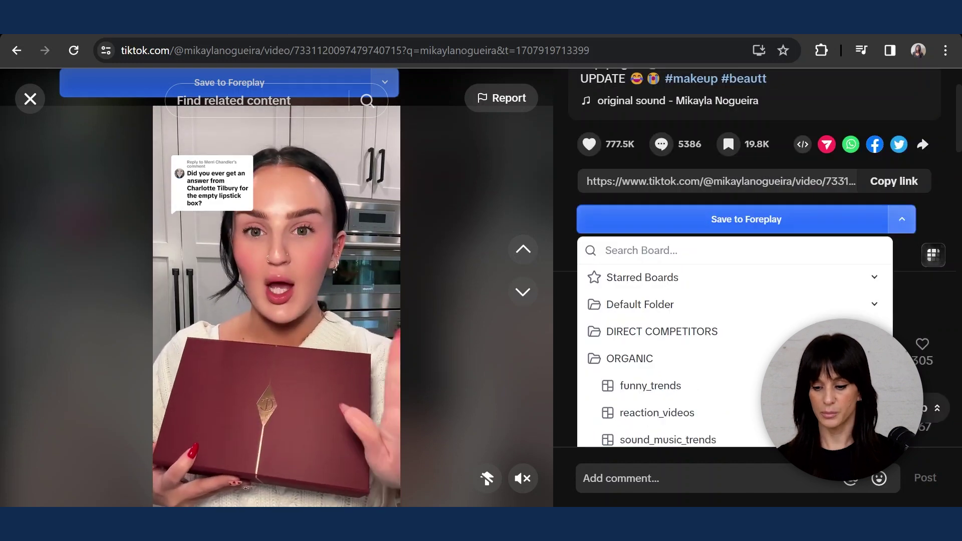
scroll(670, 427, down, 2)
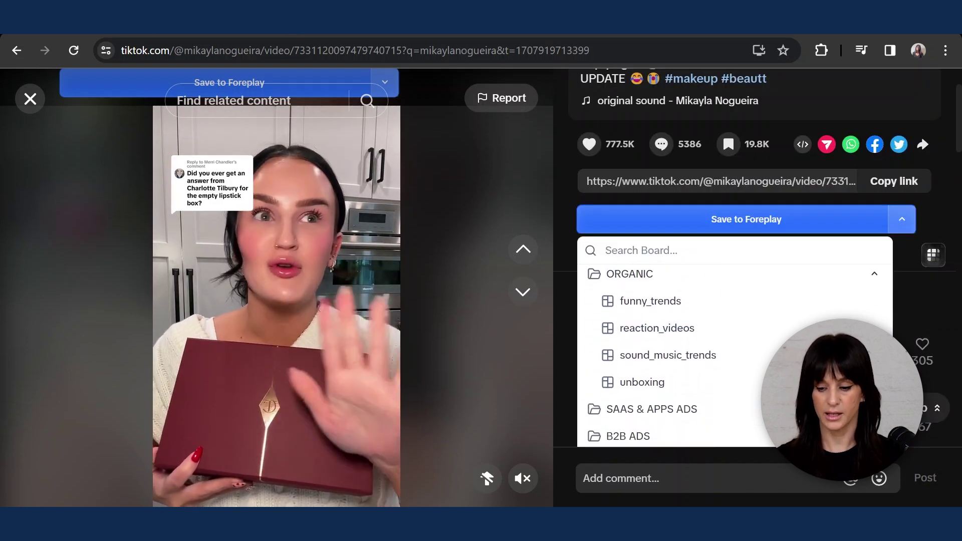
click(669, 383)
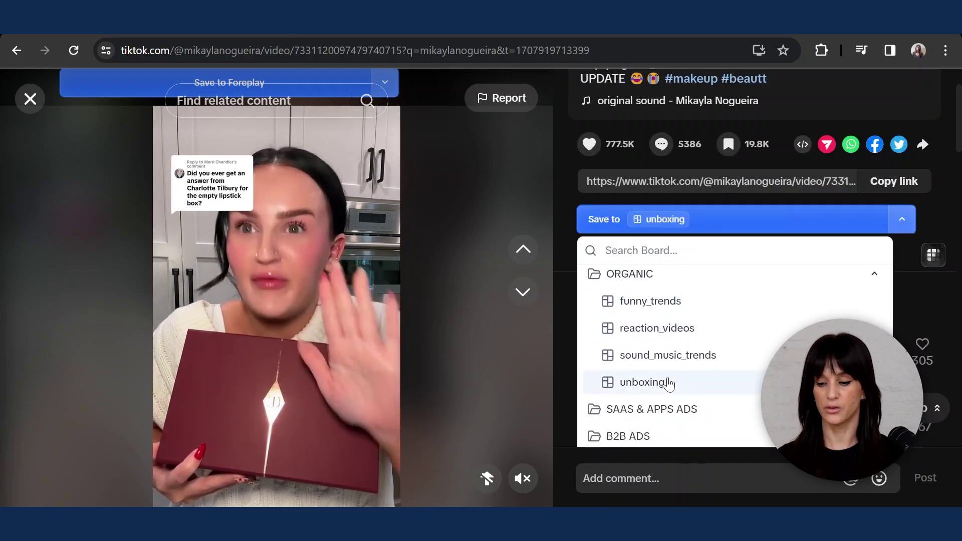
click(717, 220)
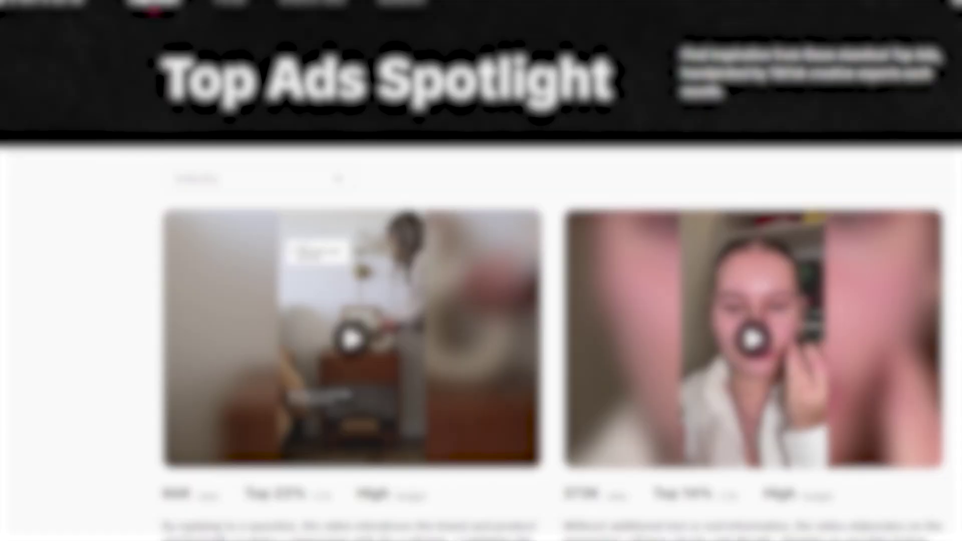
Step: Filter TikTok Creative Center's Top Ads Spotlight to the Beauty & Personal Care industry
scroll(481, 301, down, 3)
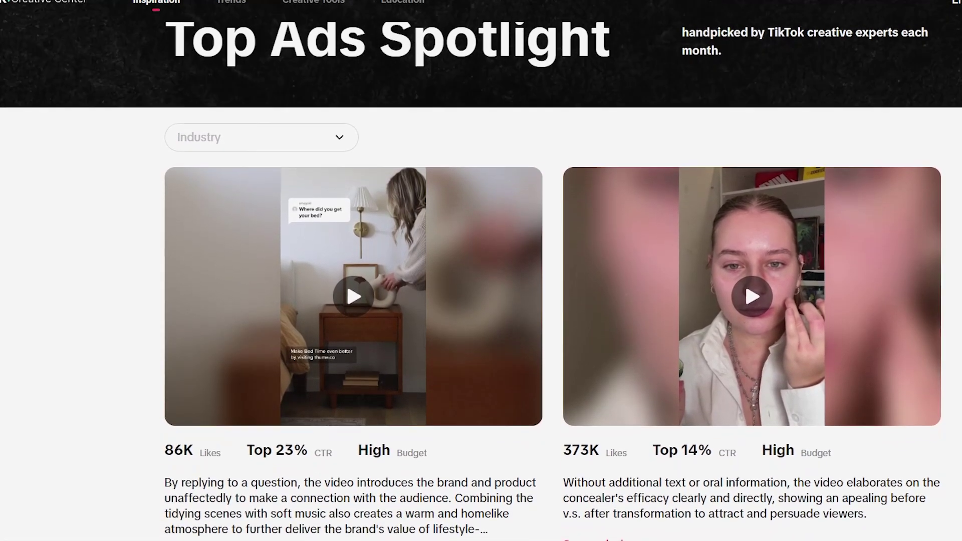
scroll(481, 300, down, 5)
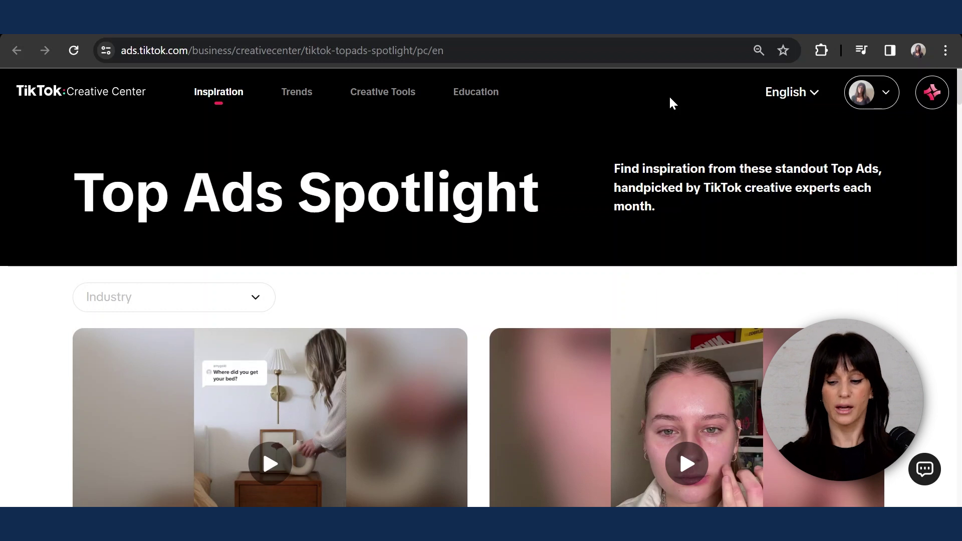
click(267, 297)
click(198, 127)
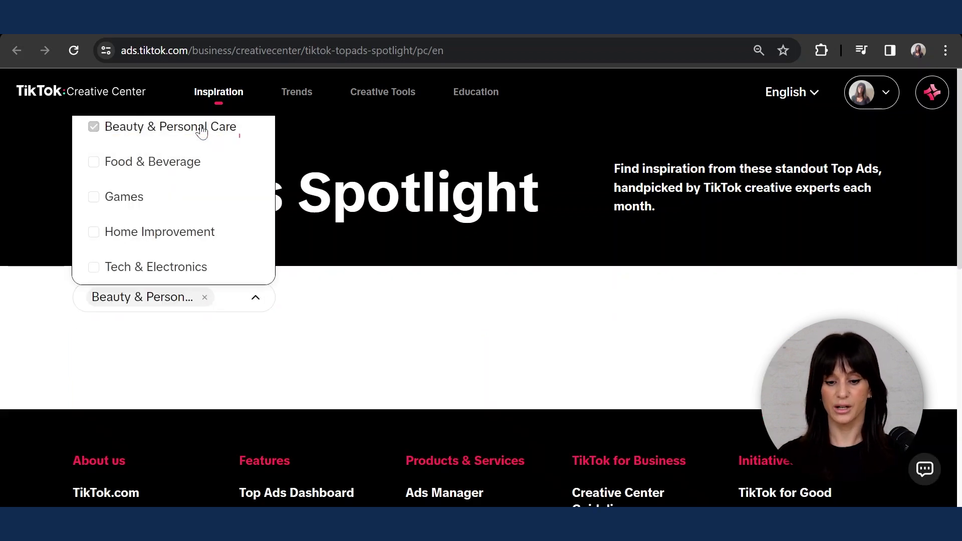
click(404, 296)
Step: Open the analysis of the fragrance ad filmed in a car and examine its performance and script analysis
drag(959, 112, 959, 383)
scroll(263, 189, up, 2)
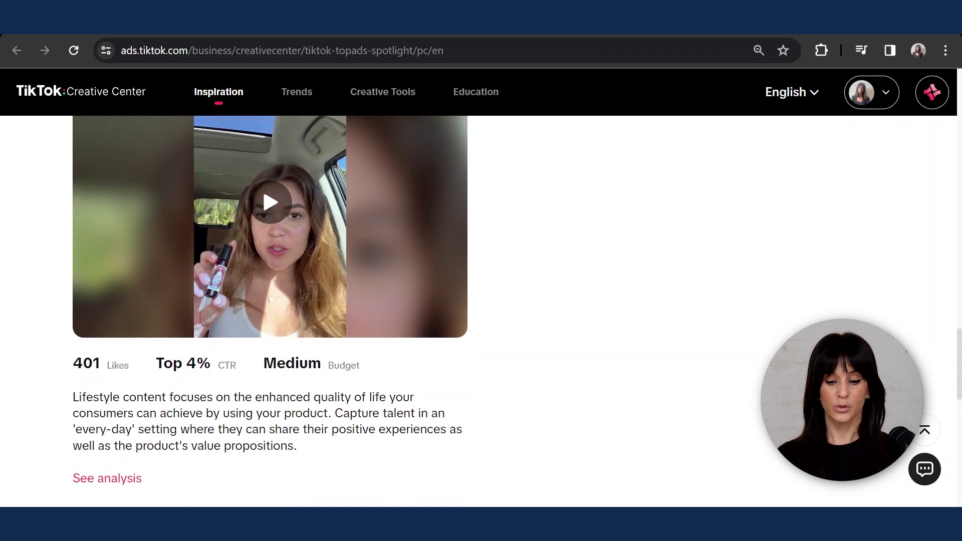
click(108, 479)
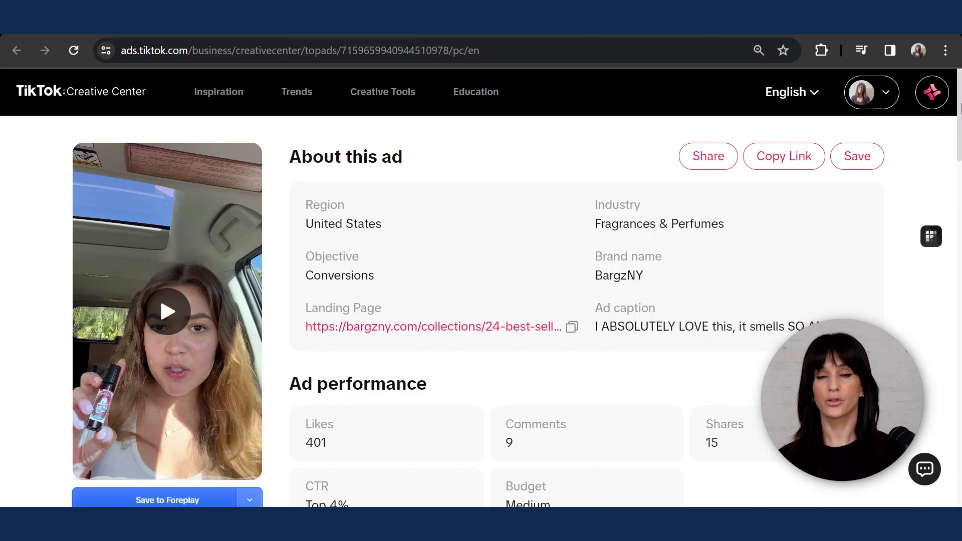
click(931, 92)
scroll(958, 158, down, 3)
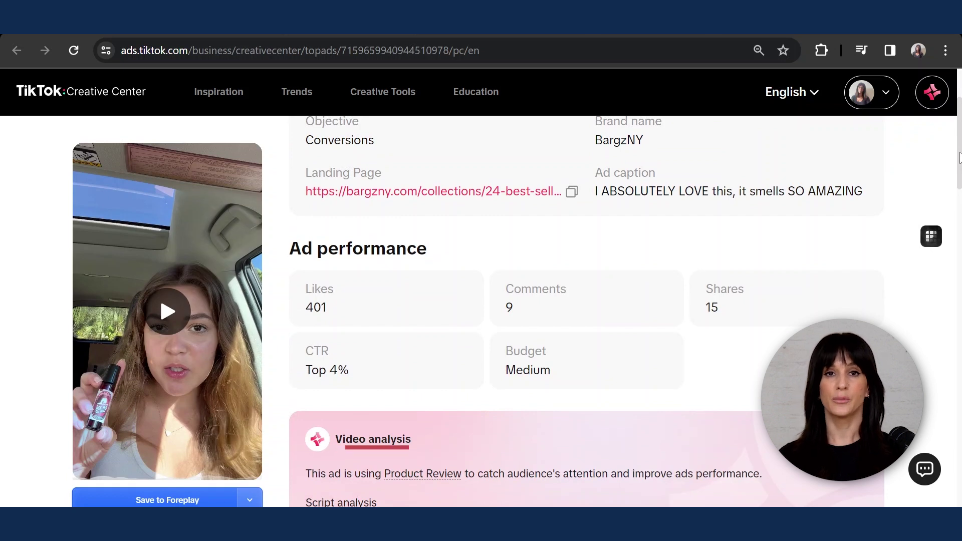
drag(960, 158, 960, 233)
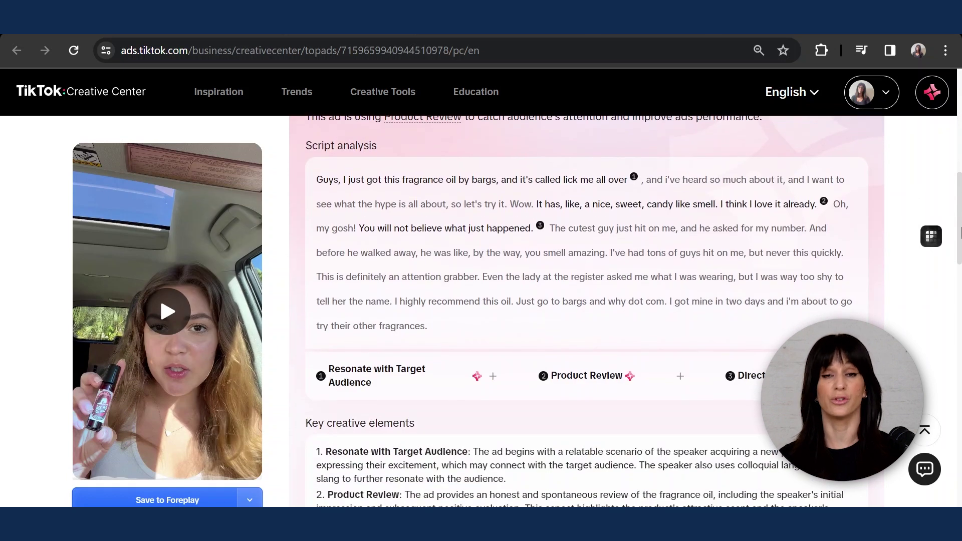
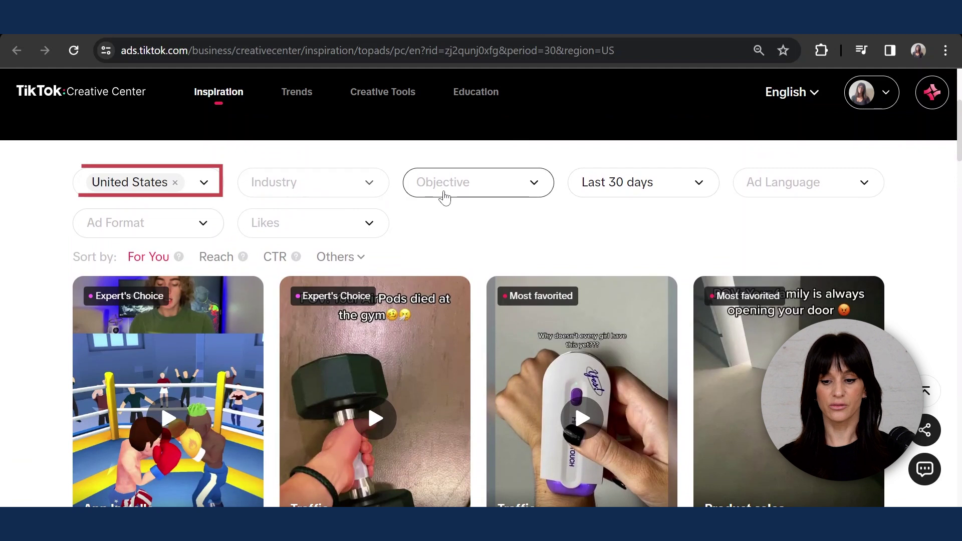
Step: Filter the United States top ads by the Lead Generation and Product sales objectives and search them for MAKE UP
click(506, 189)
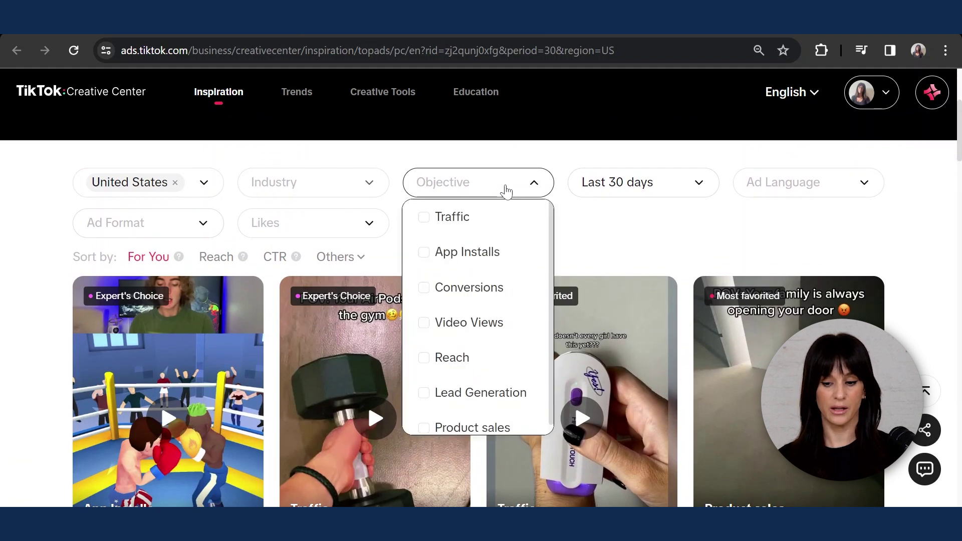
click(426, 395)
click(424, 428)
click(457, 150)
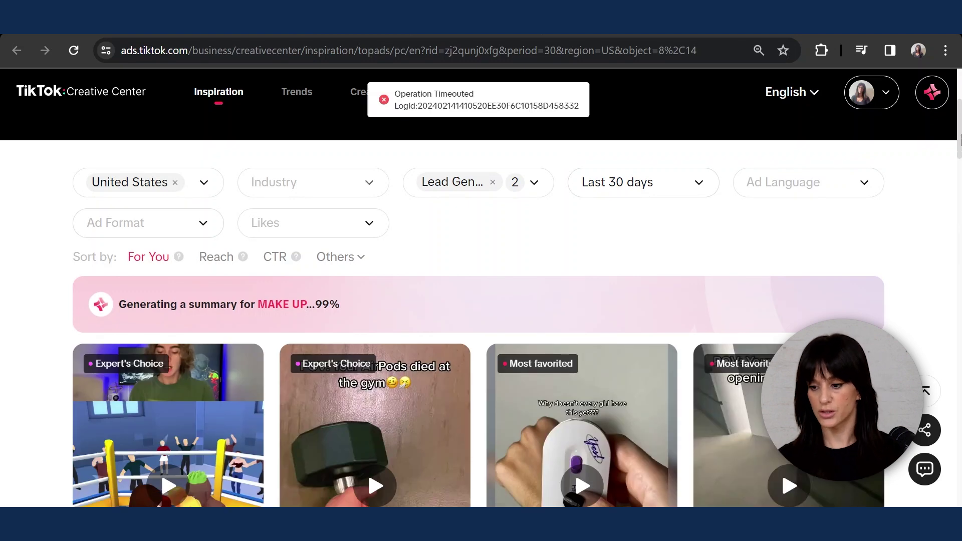
drag(960, 141, 940, 123)
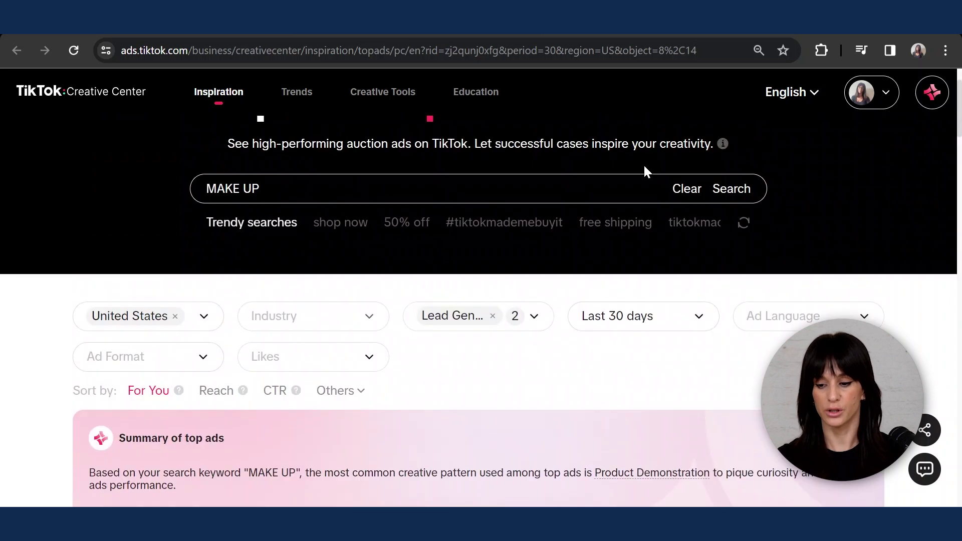
key(Return)
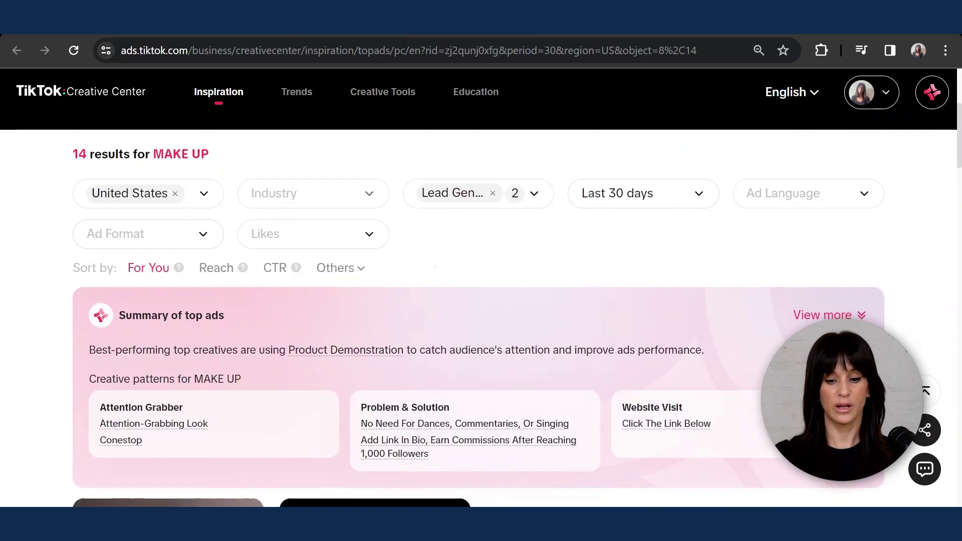
Step: Open the analytics of the gabivo cosmetics ad among the results and save the ad to Foreplay
scroll(479, 311, down, 7)
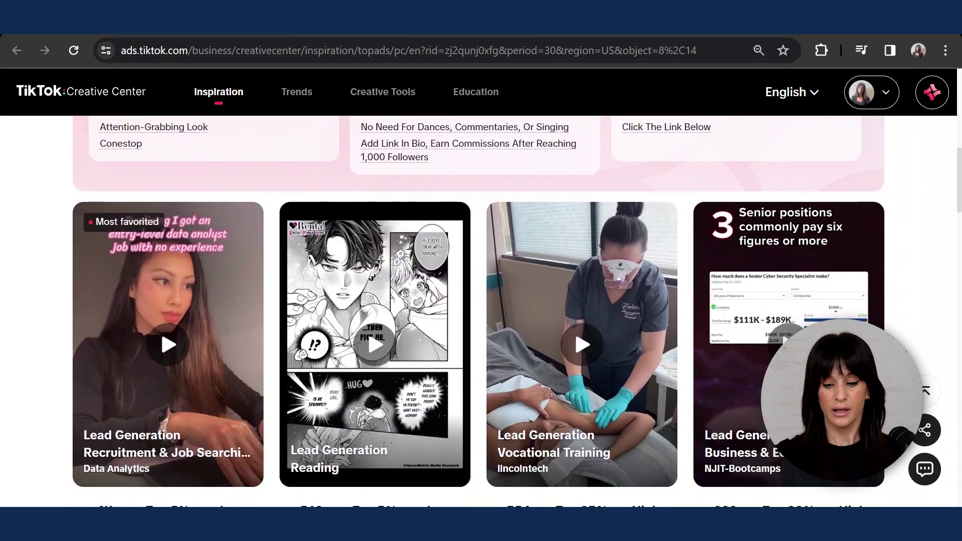
scroll(478, 310, down, 8)
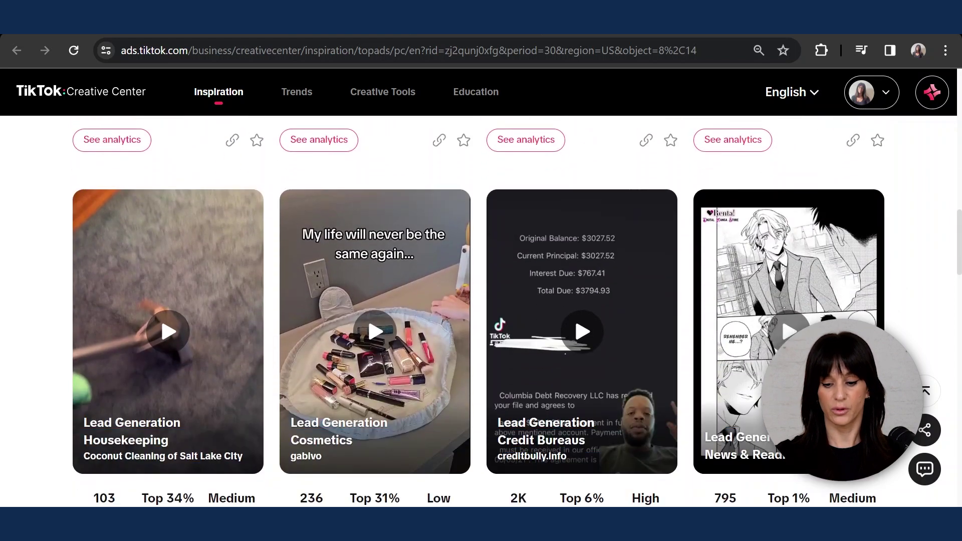
scroll(328, 451, down, 1)
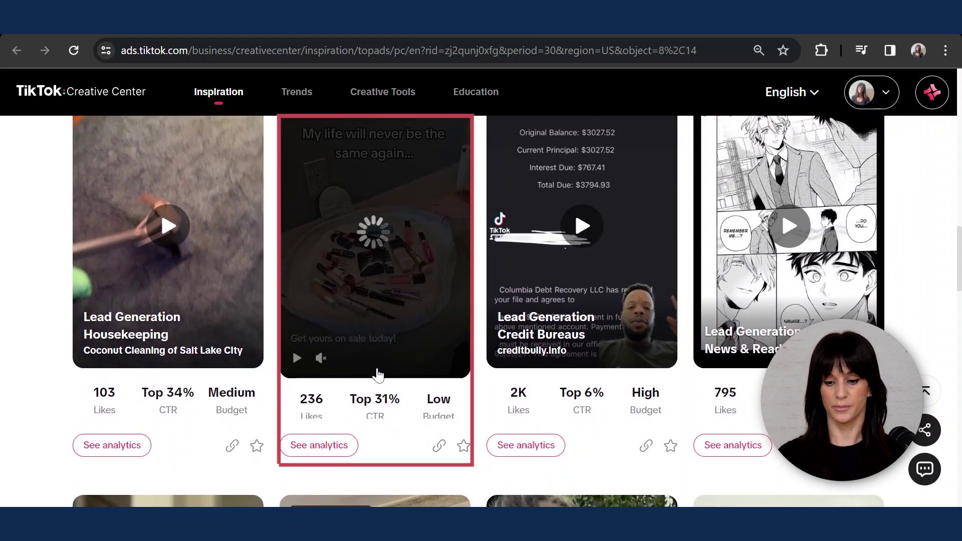
click(327, 449)
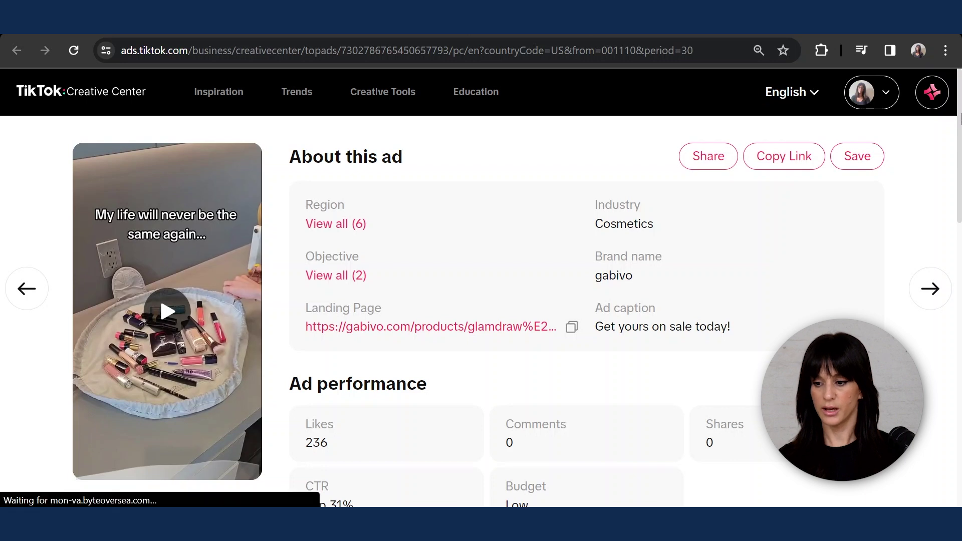
drag(960, 126, 961, 342)
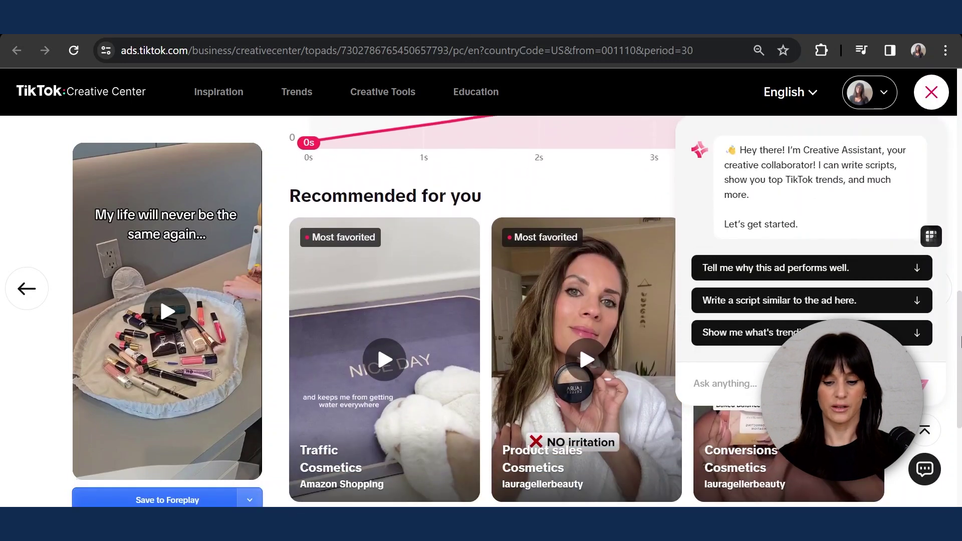
click(140, 501)
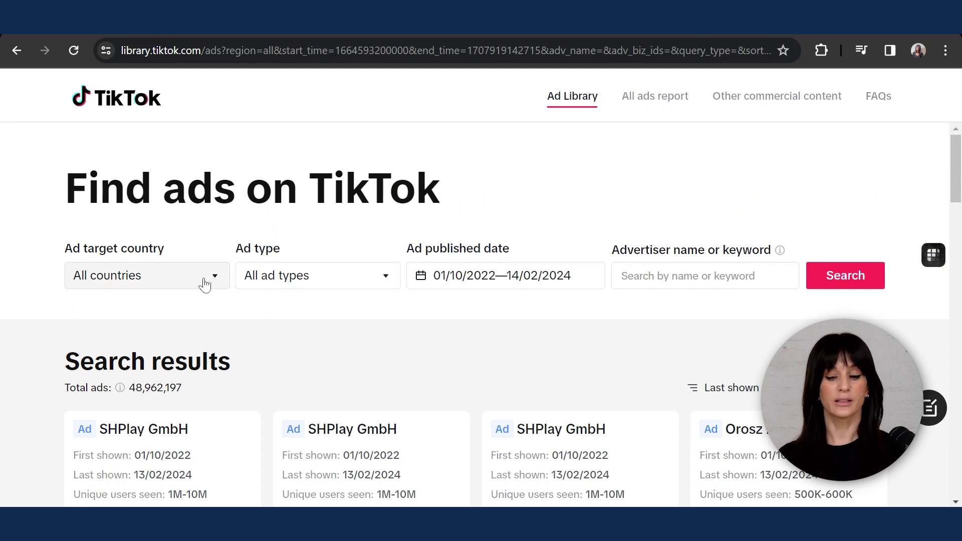
Step: Set the TikTok Ad Library's ad published date range to 01/06/2023–30/06/2023
click(471, 282)
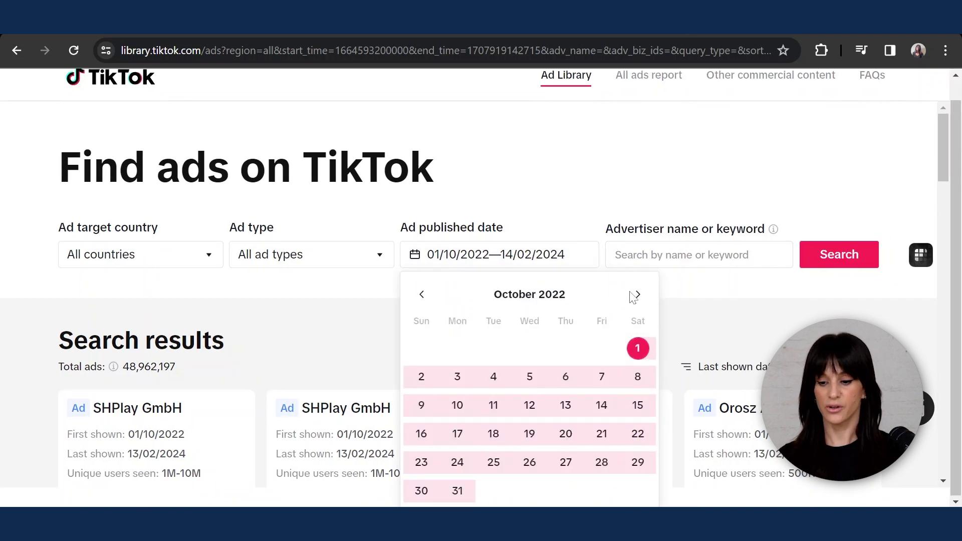
click(632, 296)
click(636, 298)
click(644, 315)
click(644, 315)
click(644, 315)
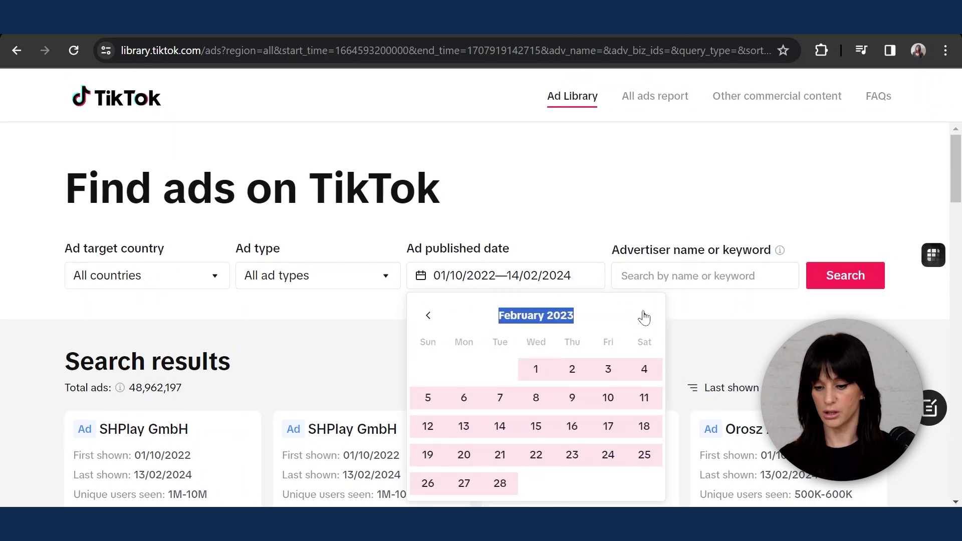
click(644, 315)
click(644, 315)
click(645, 315)
click(644, 315)
click(572, 369)
click(608, 483)
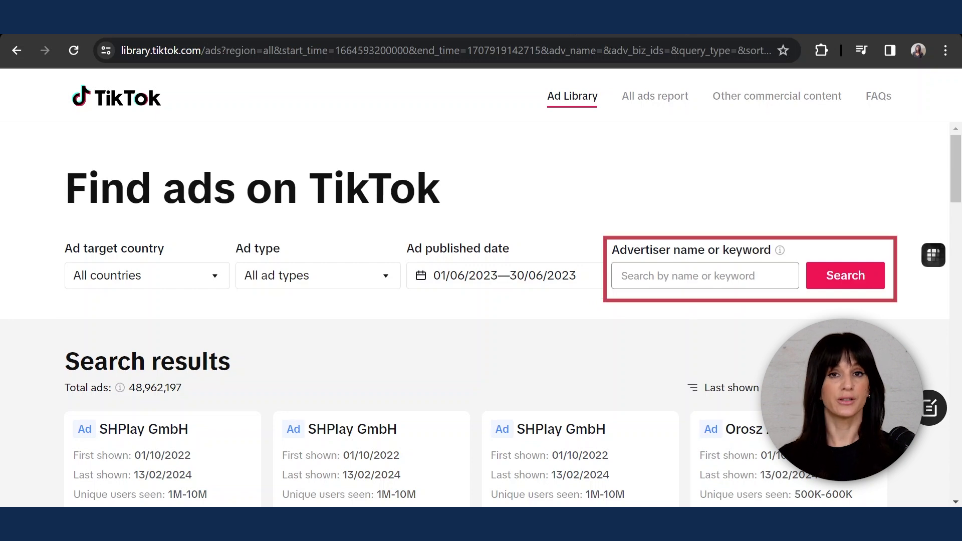
Step: Search the ad library for the keyword MAKE UP and browse the resulting ads
click(878, 225)
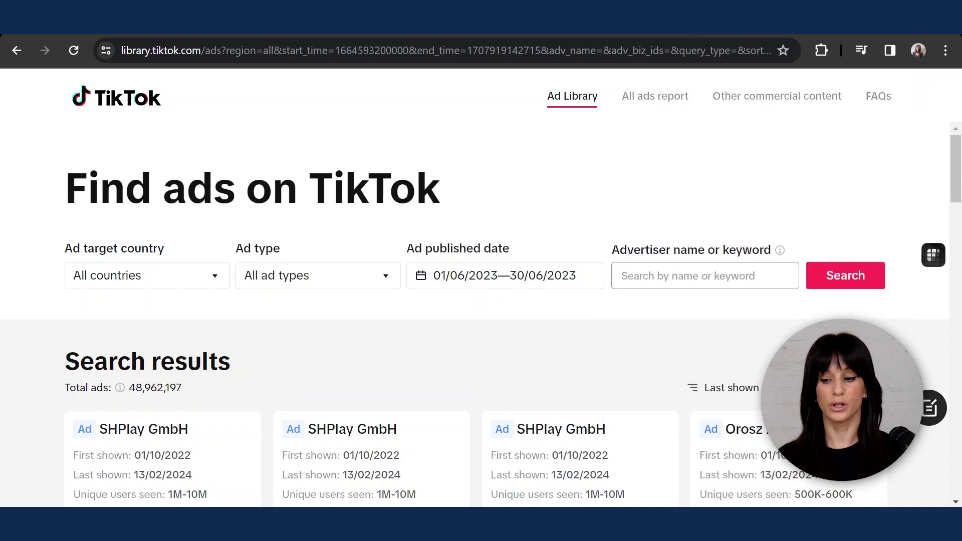
text(MAKUE)
key(BackSpace)
key(BackSpace)
text(E UP)
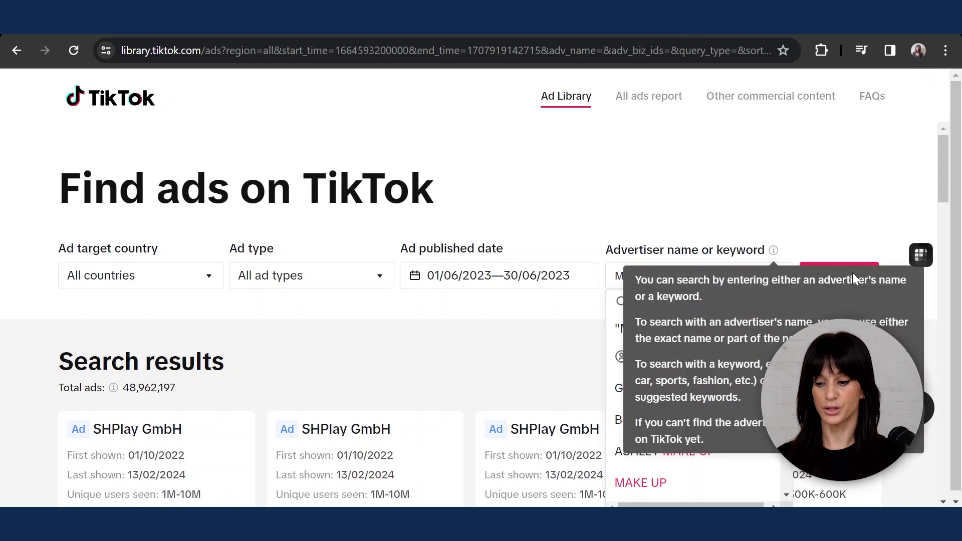
click(857, 278)
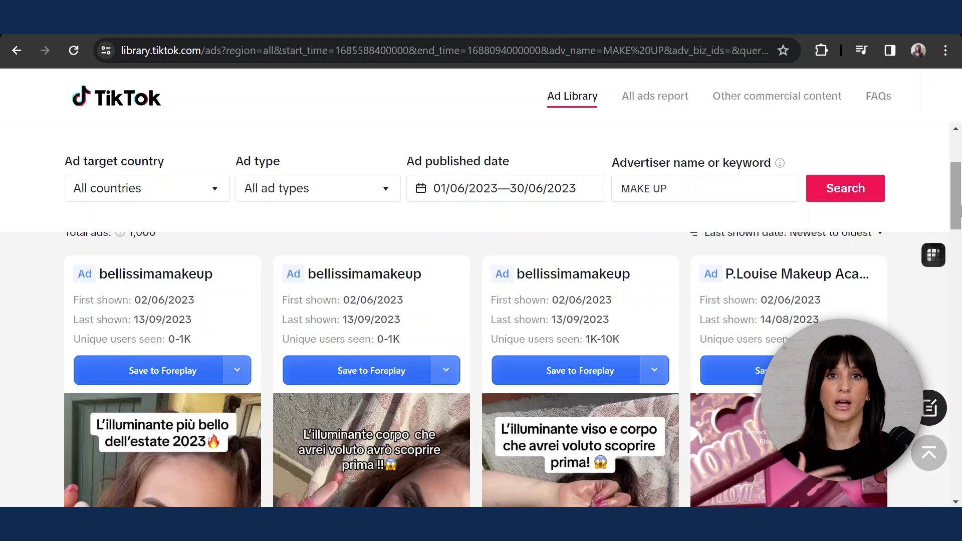
drag(959, 211, 959, 240)
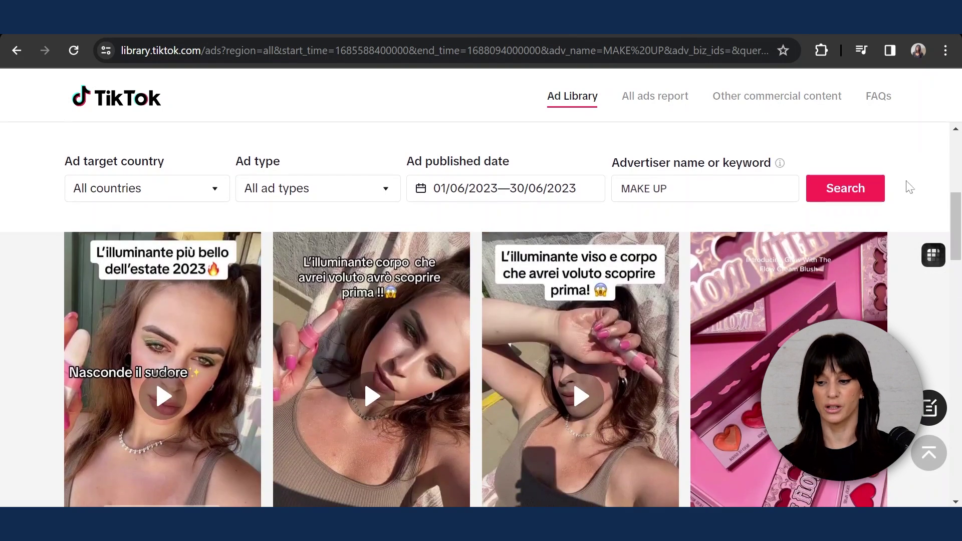
scroll(27, 230, up, 2)
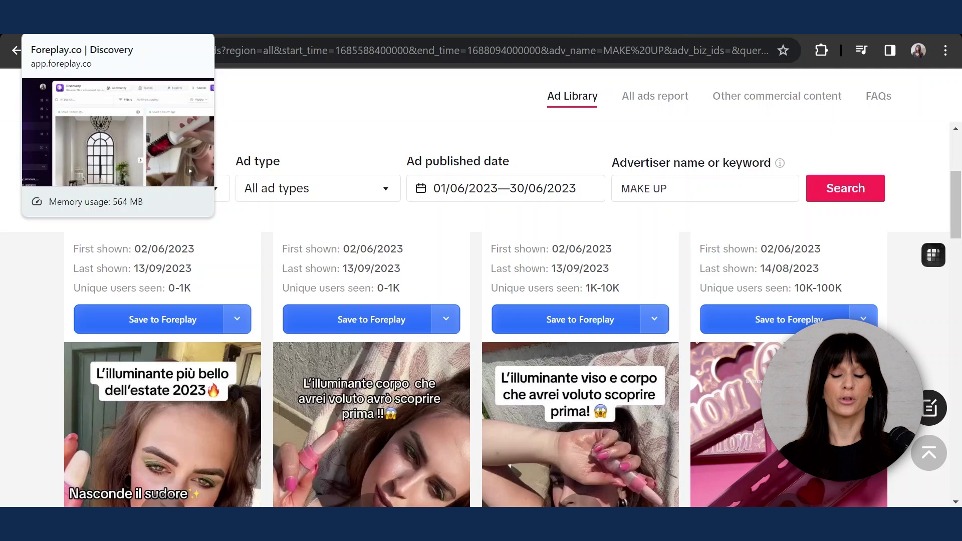
Step: Switch to Foreplay, open the Swipe File of saved ads, and look through the folders and boards
click(75, 22)
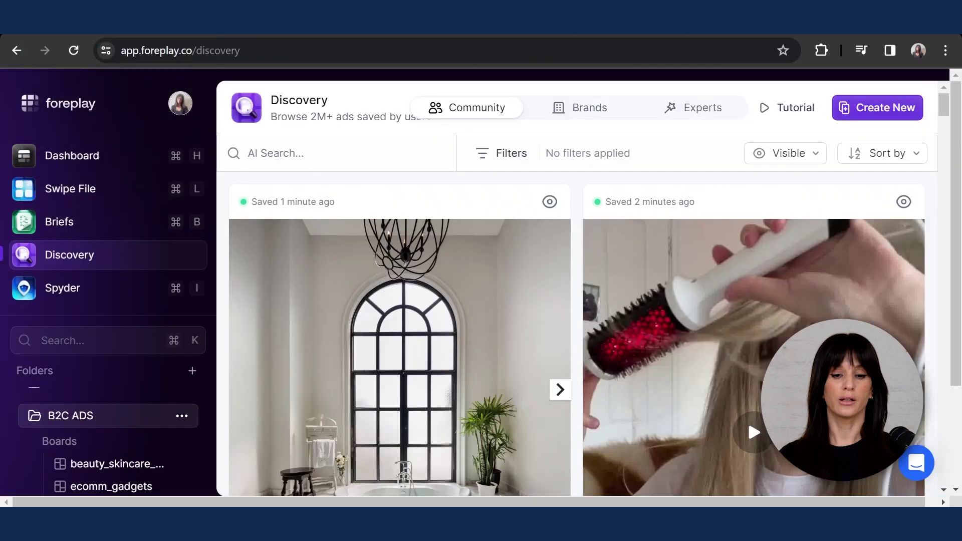
click(75, 190)
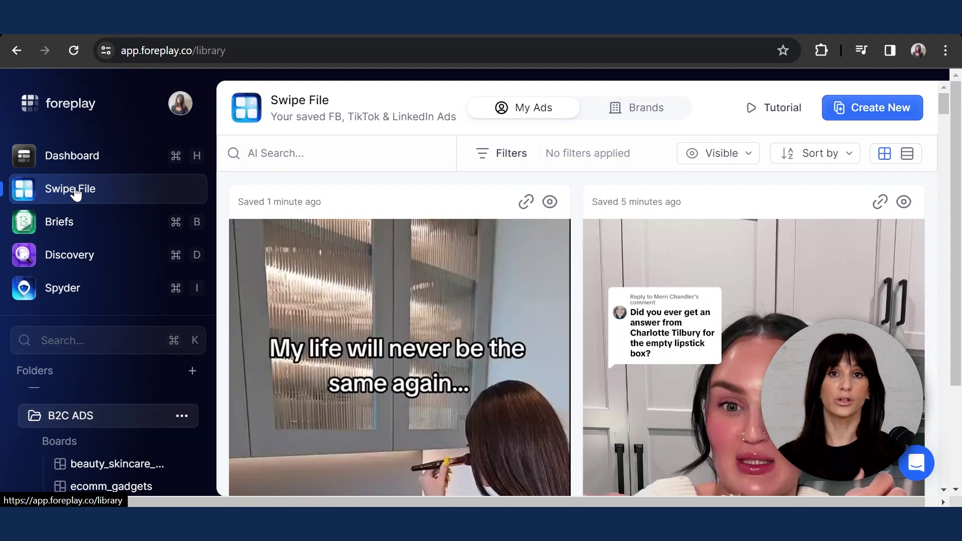
scroll(108, 425, down, 5)
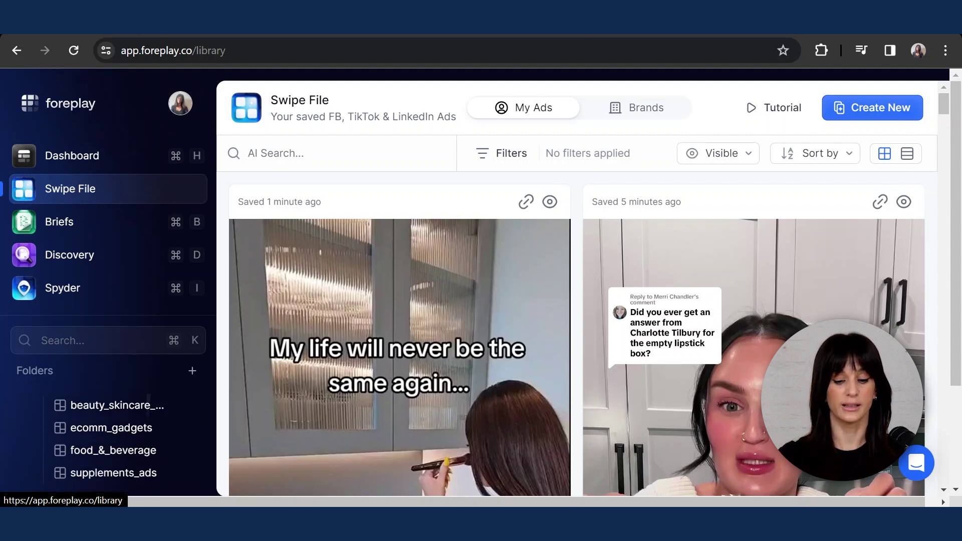
scroll(108, 426, up, 5)
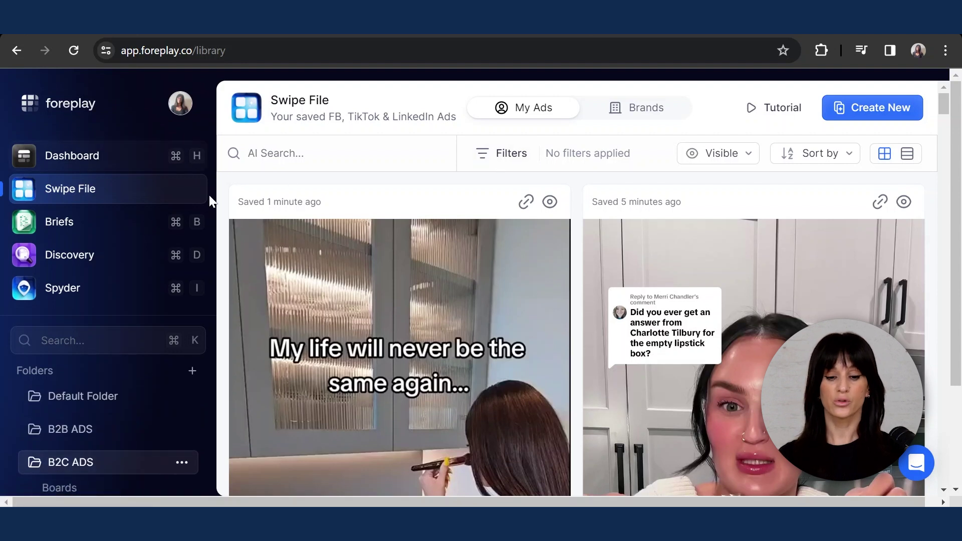
Step: Look over the Swipe File's filter options and show Brand Details, Ad Copy, and Headline & CTA on the saved ads
click(496, 160)
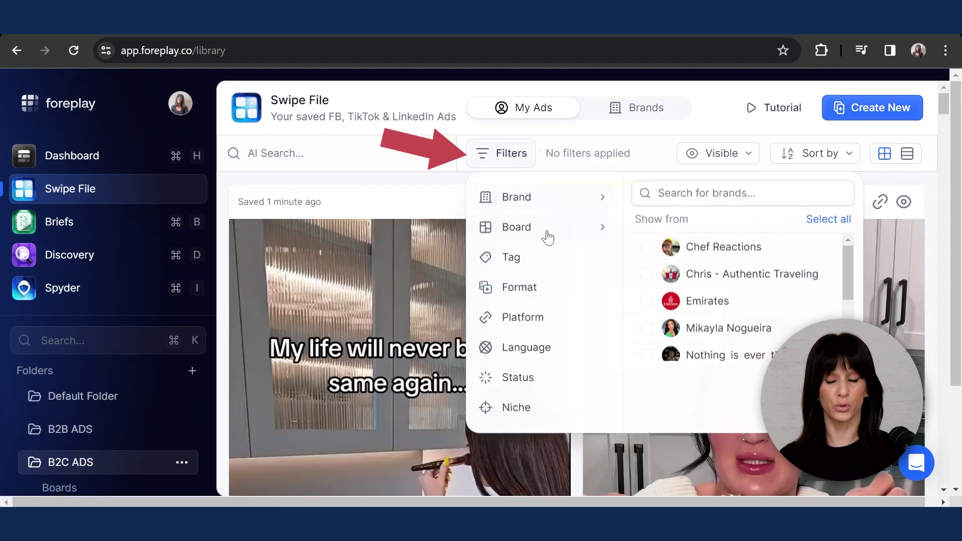
click(521, 164)
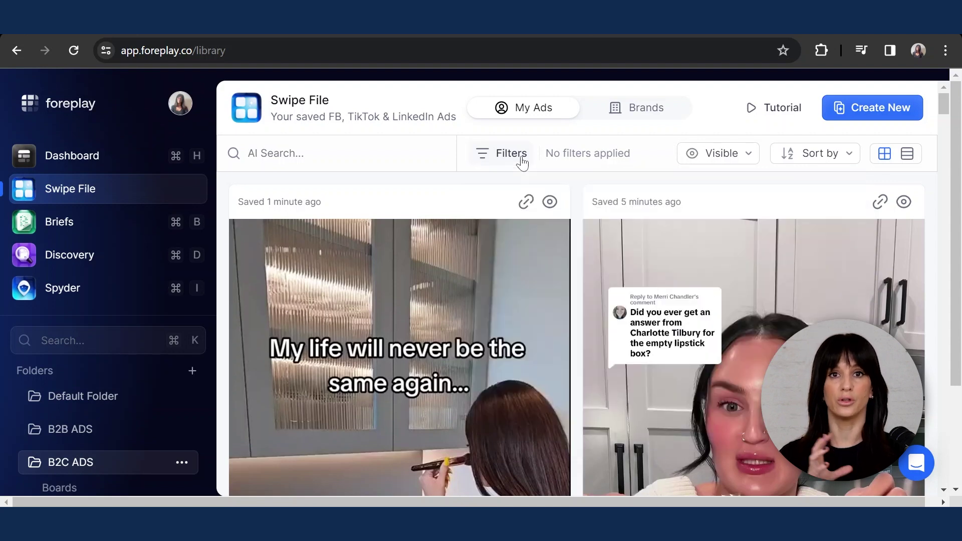
click(720, 154)
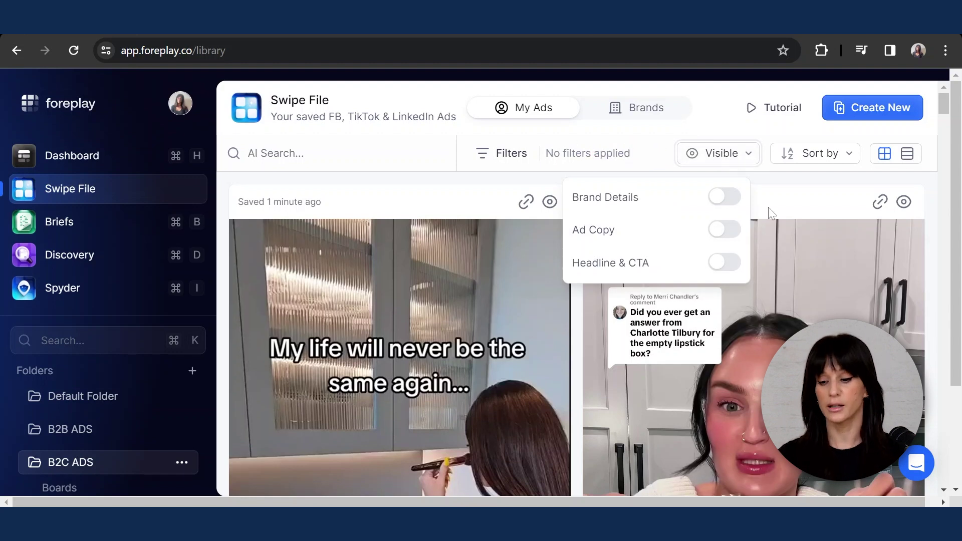
click(724, 197)
click(725, 229)
click(726, 263)
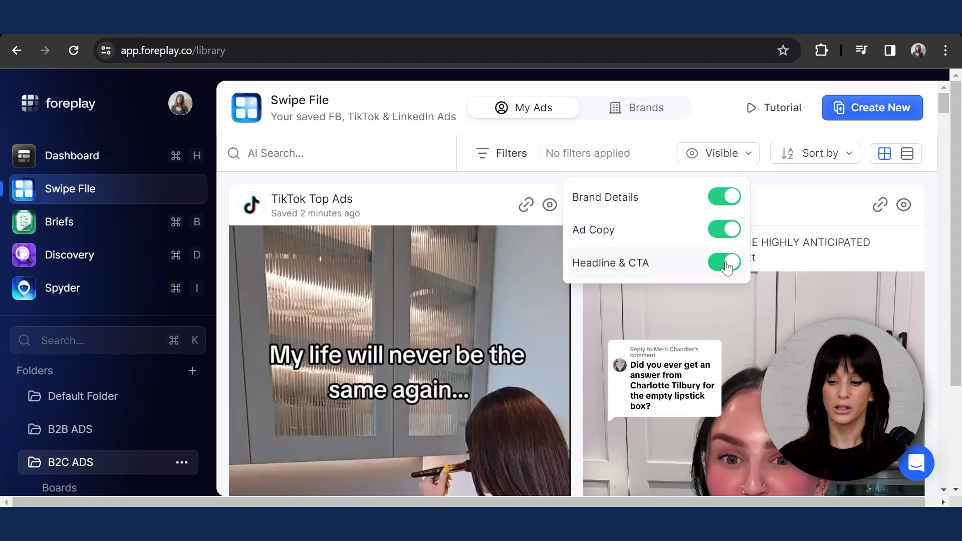
click(805, 208)
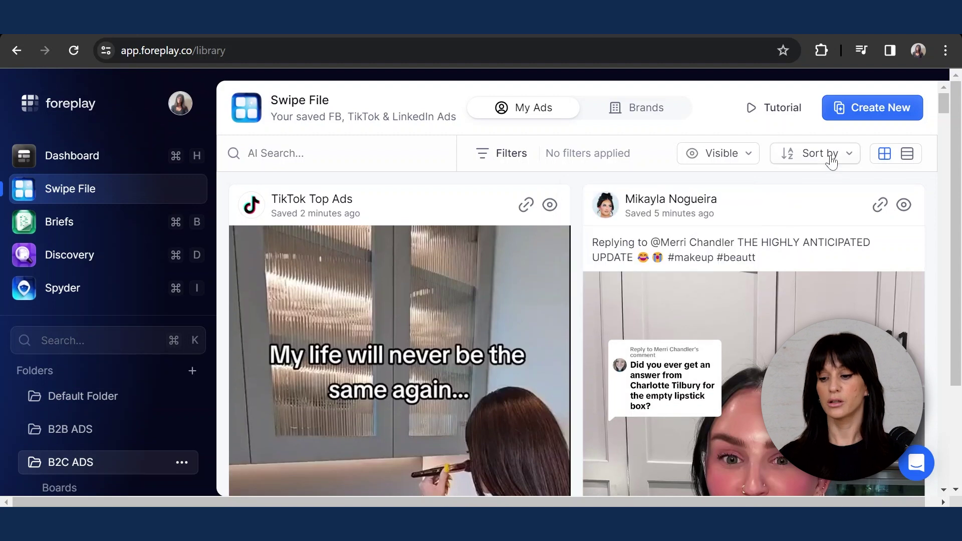
Step: Check the sorting options for the saved ads, and view them as a list before returning to the grid layout
click(831, 161)
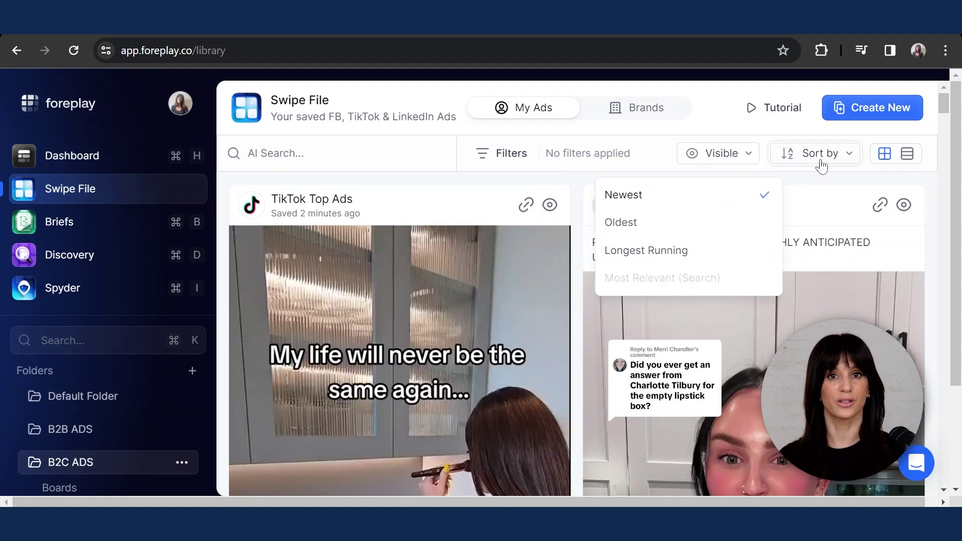
click(829, 155)
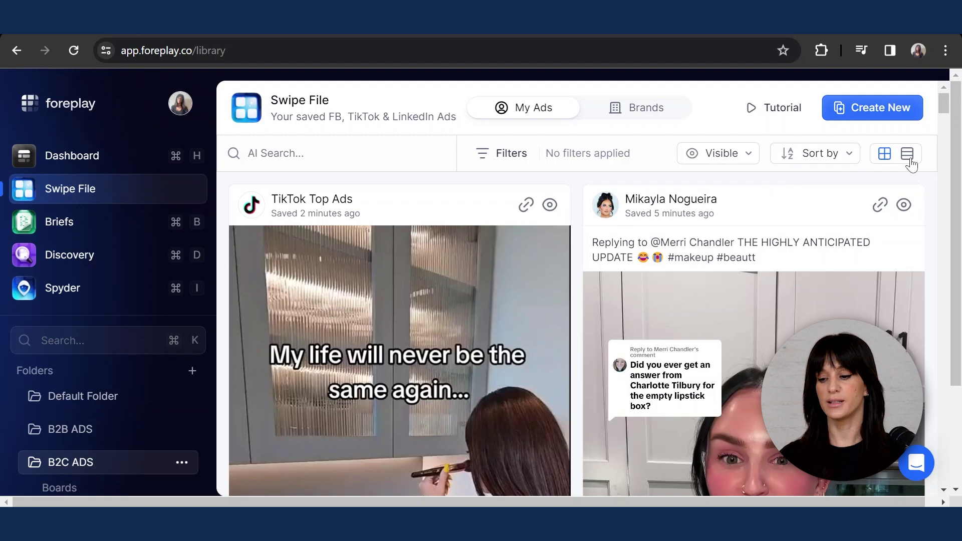
click(908, 155)
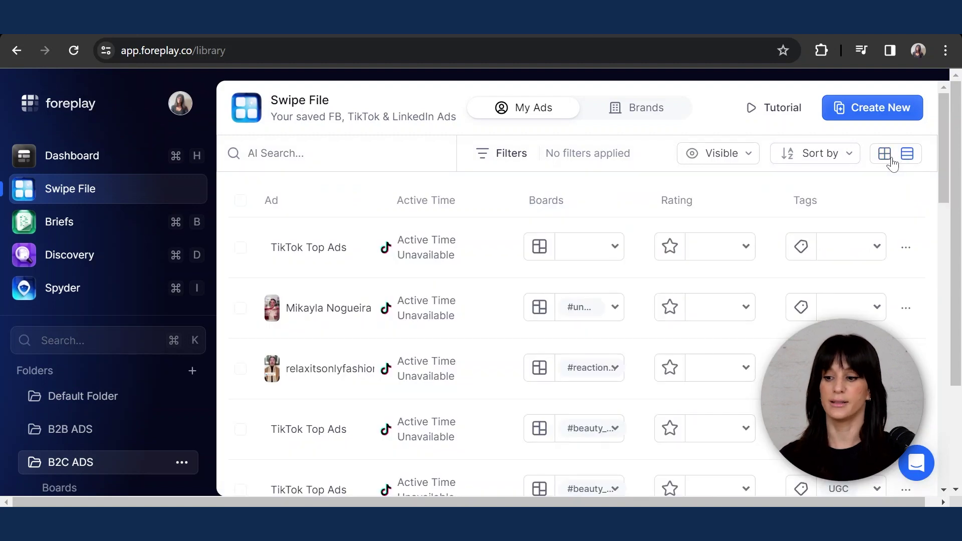
click(891, 161)
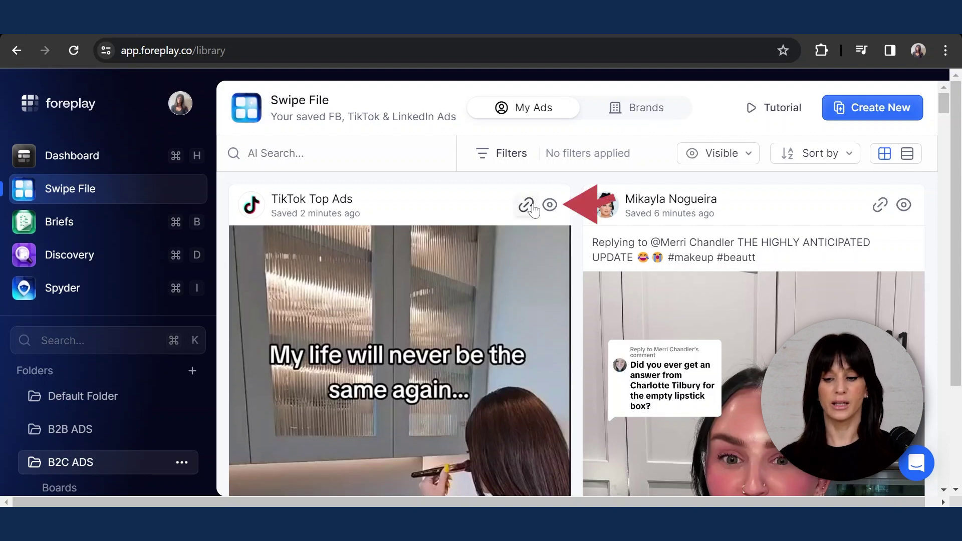
Step: Open the details of the first TikTok Top Ads entry and assign it to the beauty and skincare board
click(549, 205)
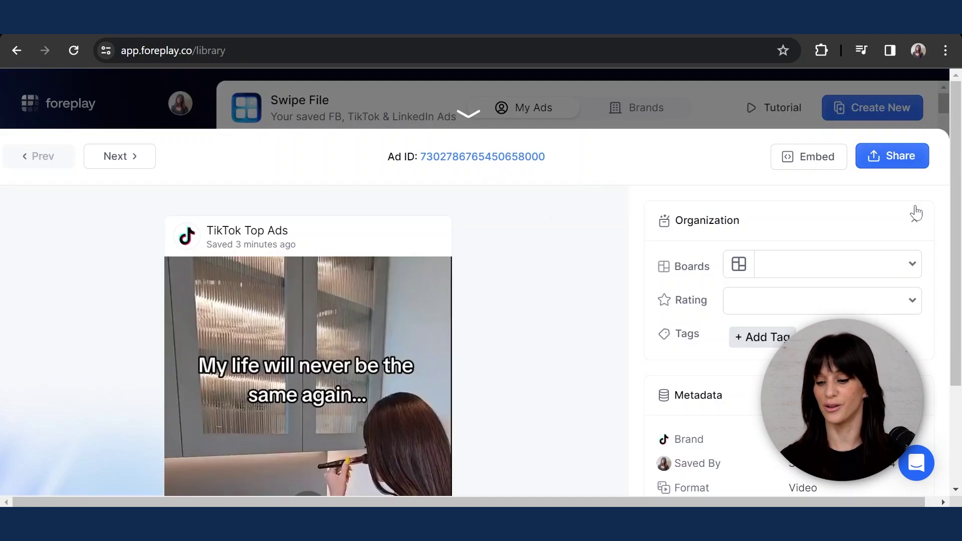
click(823, 268)
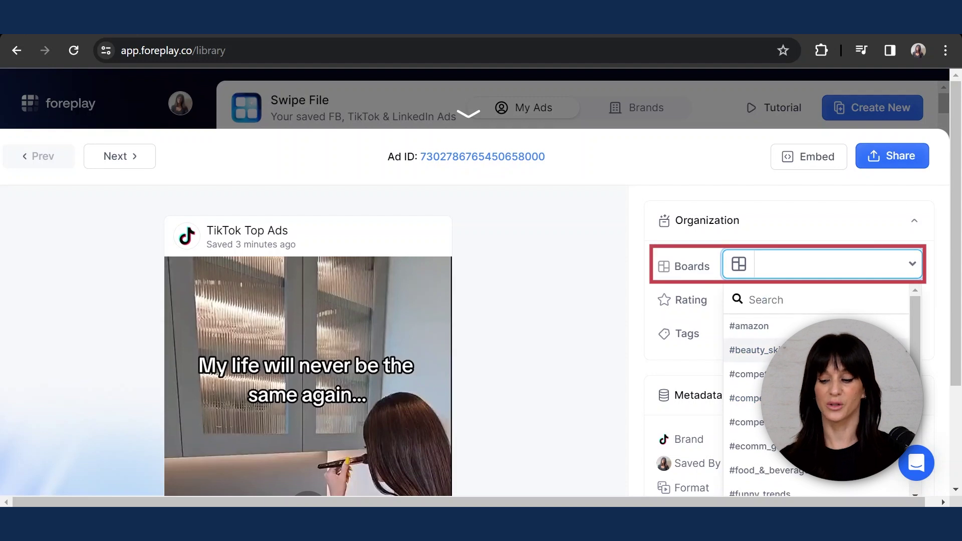
click(792, 350)
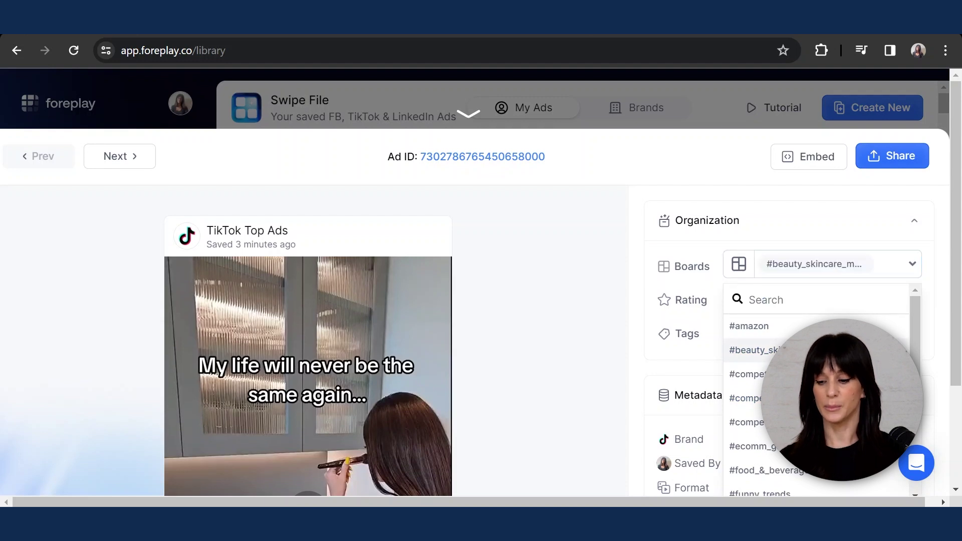
Step: Check the ad's star rating choices without picking one, and add the existing UGC tag to the ad
click(812, 310)
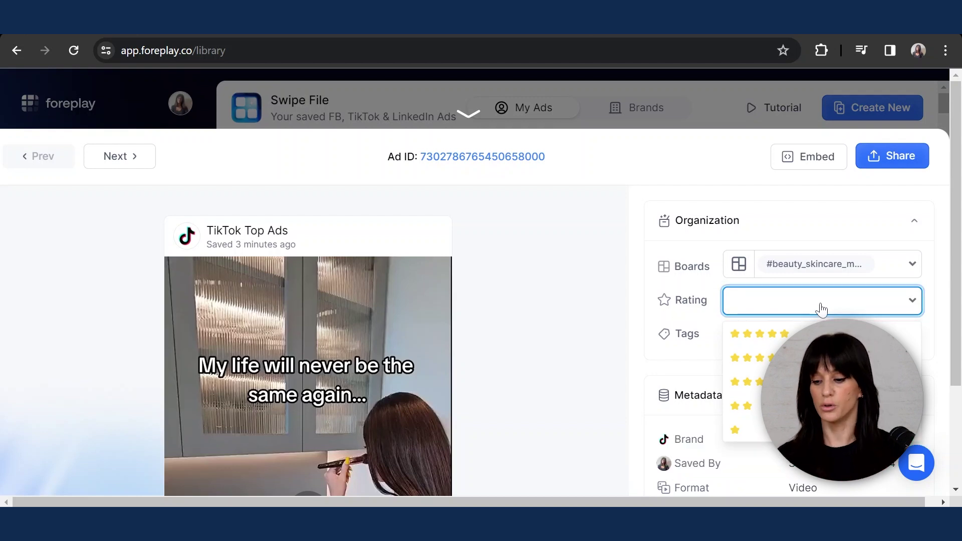
click(833, 221)
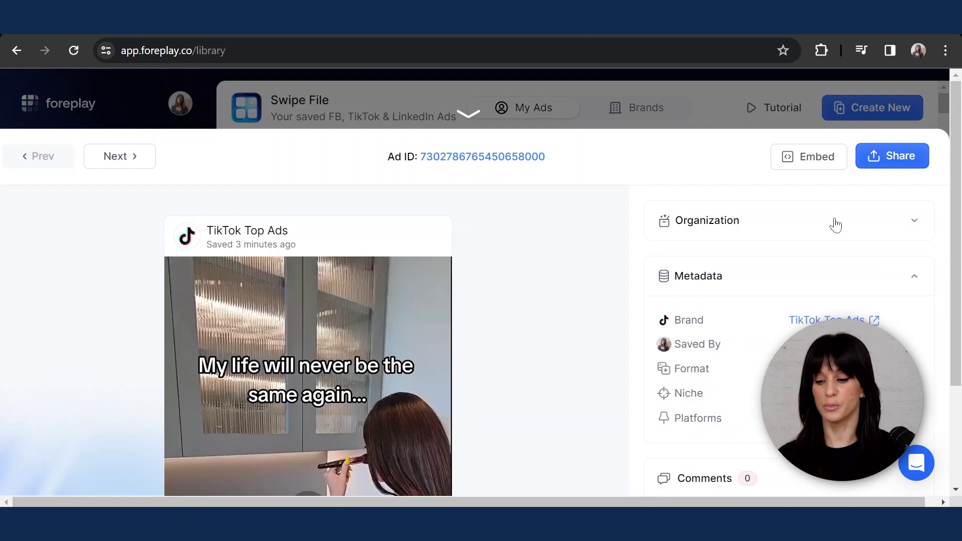
click(914, 236)
click(763, 337)
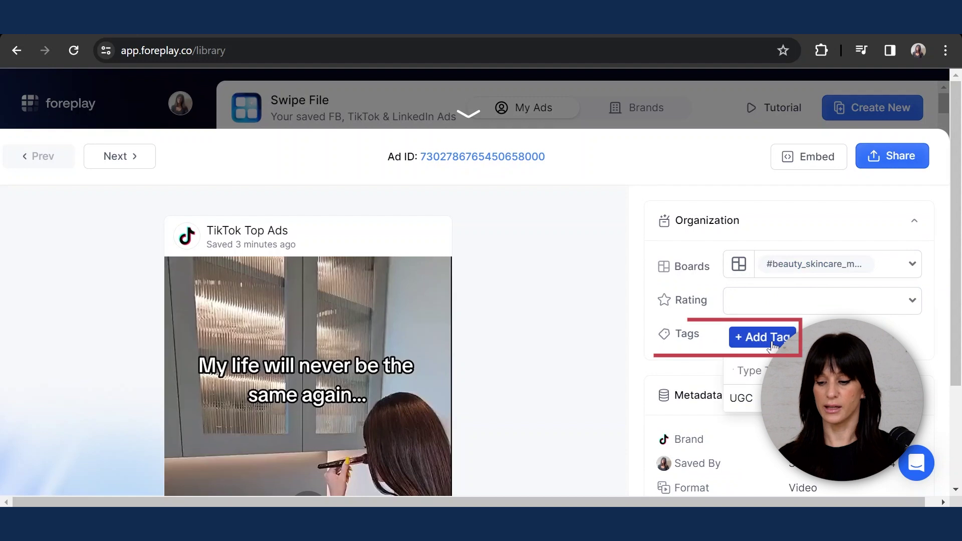
click(742, 399)
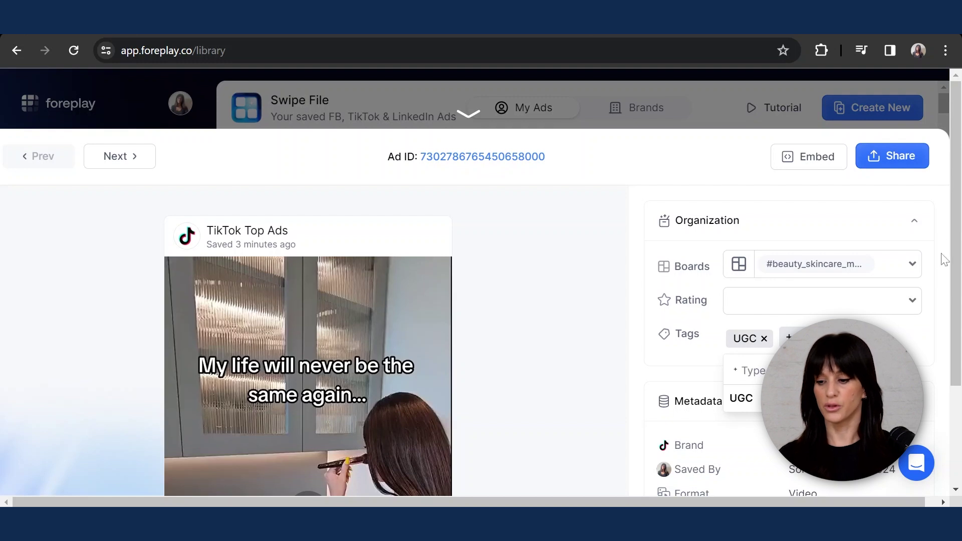
click(898, 193)
Step: Look through the ad's metadata and comments, leave its details, and open the Briefs section
scroll(789, 340, down, 8)
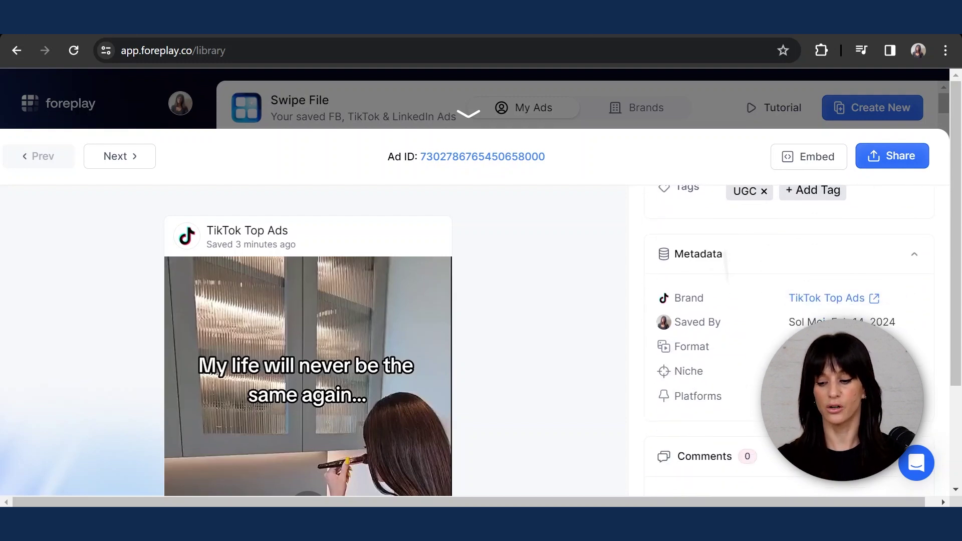
scroll(789, 341, down, 2)
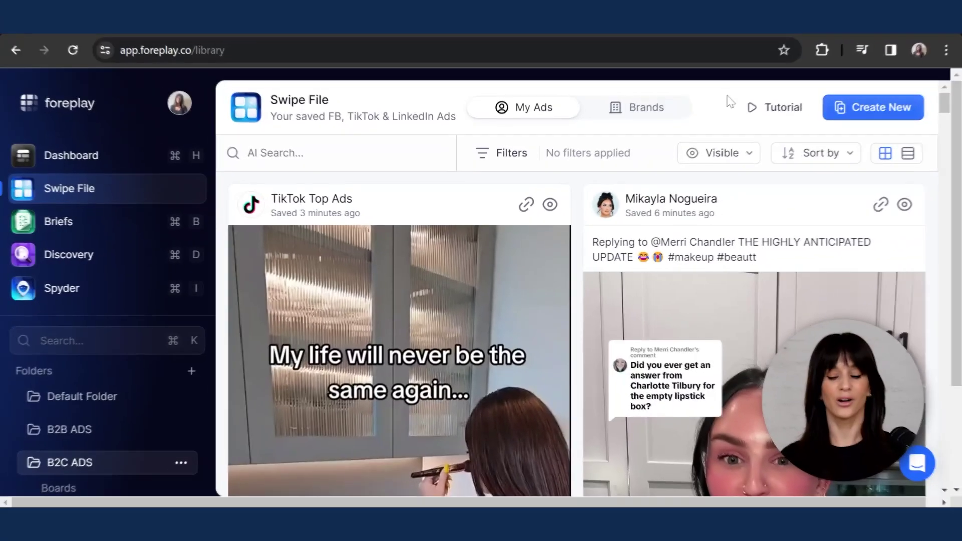
click(119, 222)
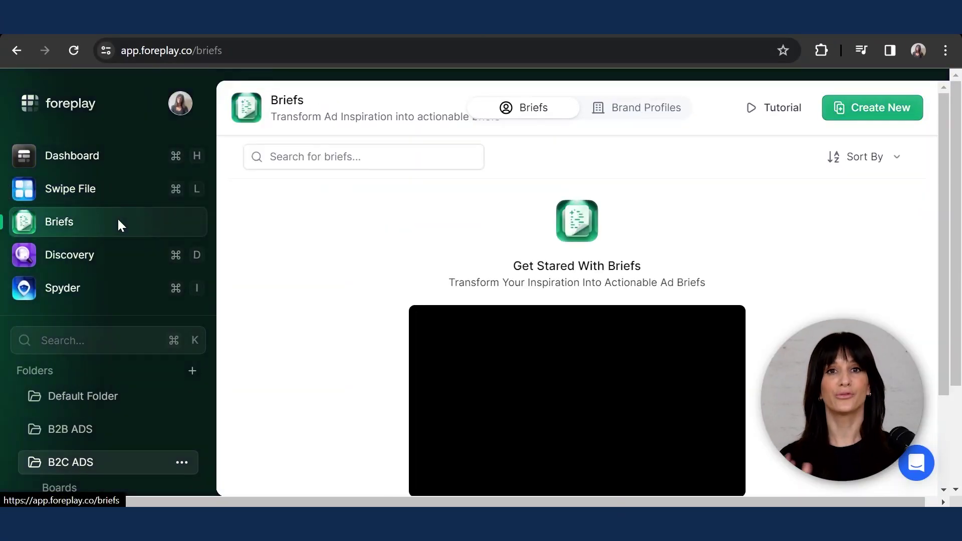